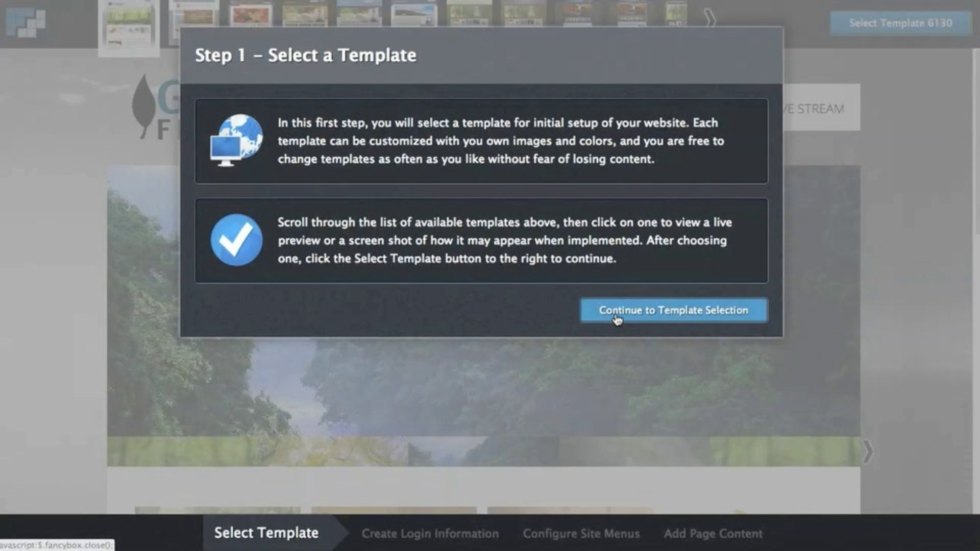
Step: Dismiss the template-selection introduction to reveal the template 6130 preview
{"action": "left_click", "coordinate": [618, 319]}
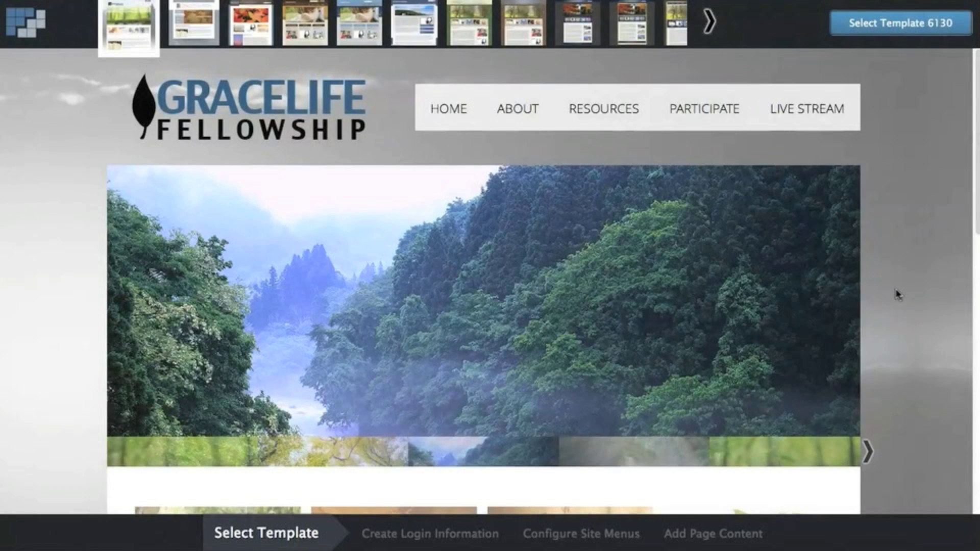
Step: Scroll through the previews of the Truth Community Fellowship and Valencia Church templates
{"action": "scroll", "coordinate": [896, 293], "scroll_direction": "down", "scroll_amount": 1}
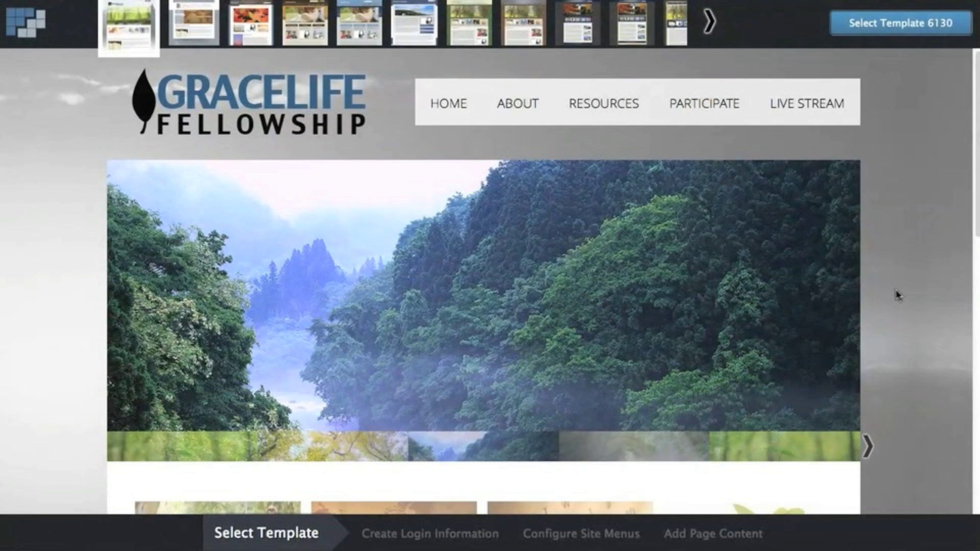
{"action": "scroll", "coordinate": [896, 294], "scroll_direction": "down", "scroll_amount": 7}
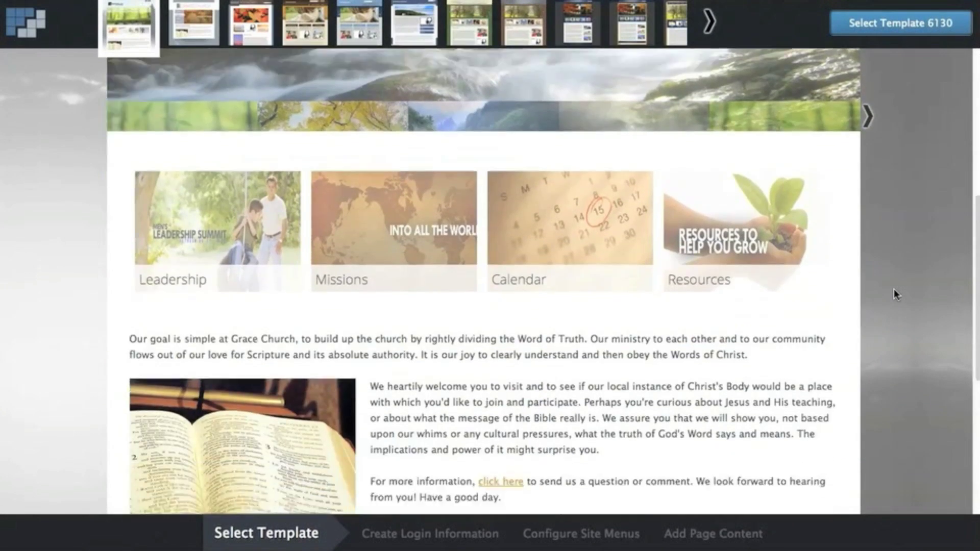
{"action": "scroll", "coordinate": [893, 294], "scroll_direction": "up", "scroll_amount": 7}
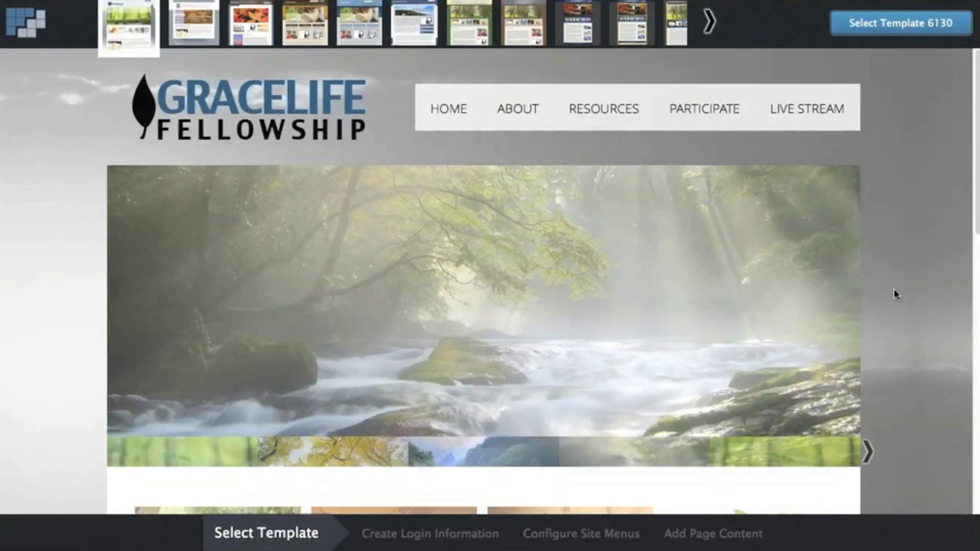
{"action": "left_click", "coordinate": [193, 36]}
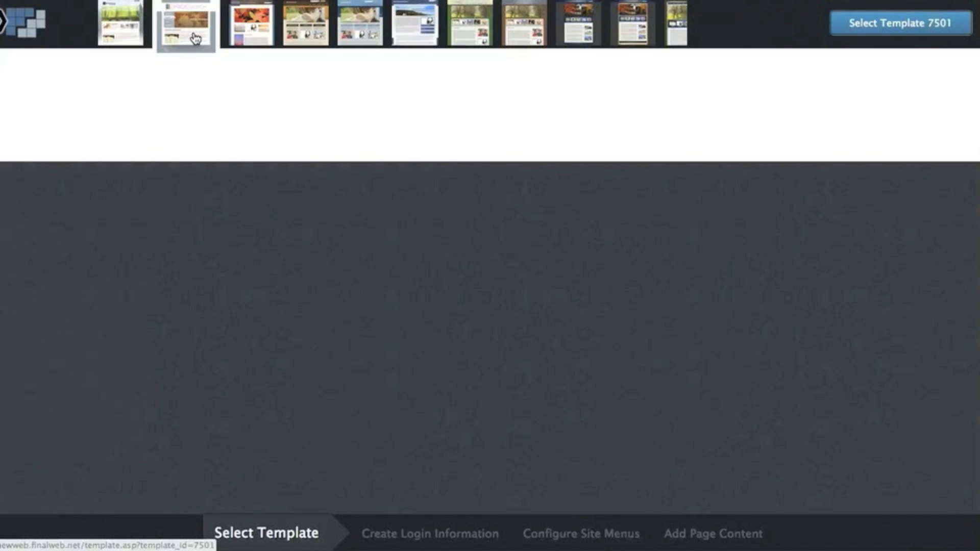
{"action": "scroll", "coordinate": [512, 345], "scroll_direction": "down", "scroll_amount": 6}
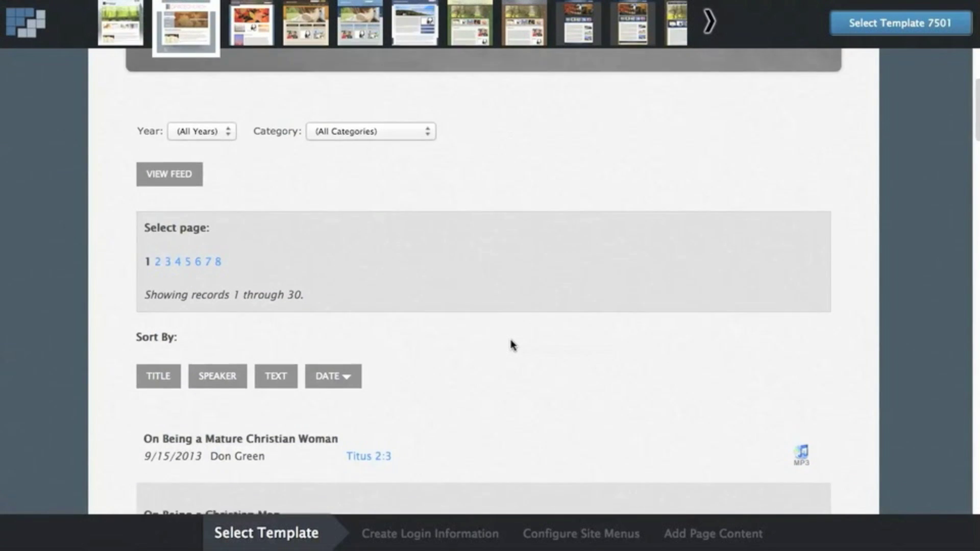
{"action": "scroll", "coordinate": [512, 345], "scroll_direction": "down", "scroll_amount": 2}
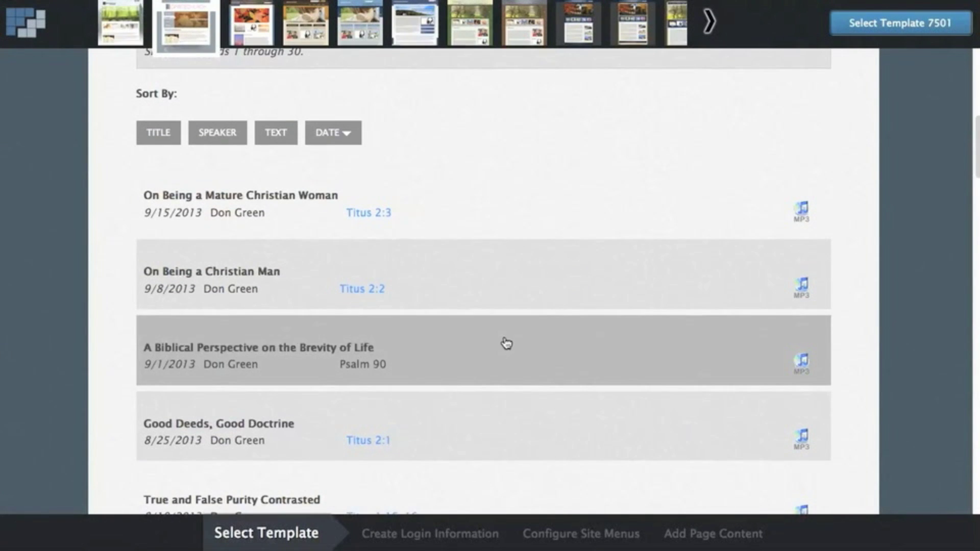
{"action": "scroll", "coordinate": [510, 342], "scroll_direction": "up", "scroll_amount": 8}
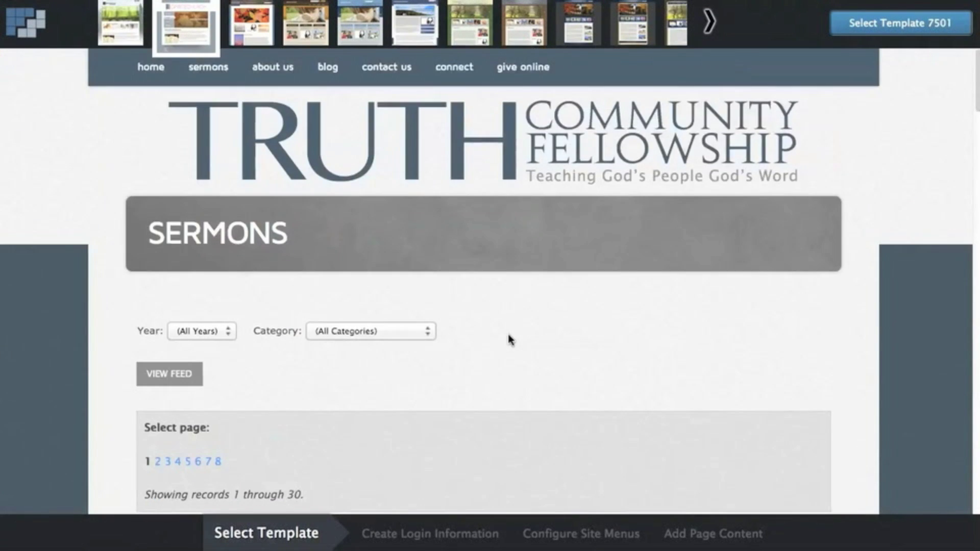
{"action": "left_click", "coordinate": [418, 28]}
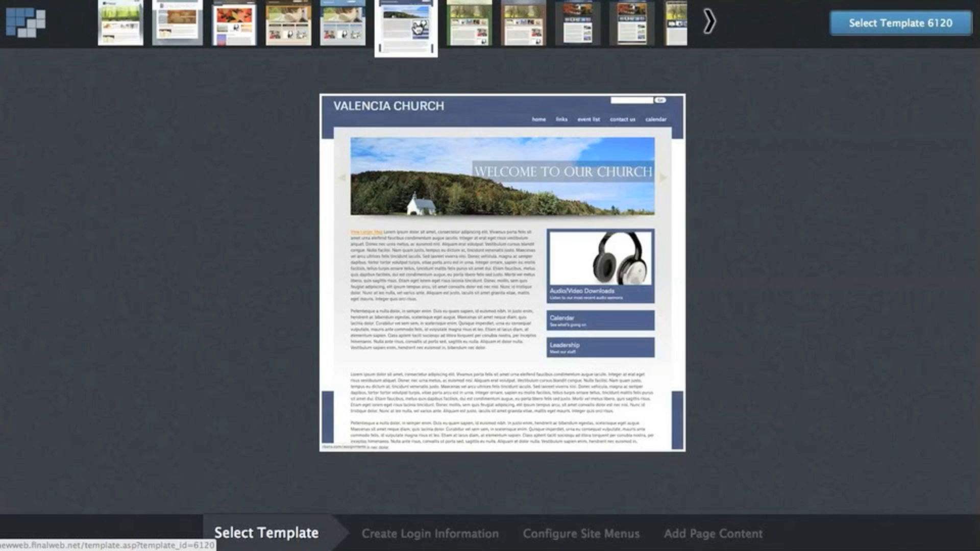
Step: Page through more templates, then return to GraceLife Fellowship 6130 and select it
{"action": "left_click", "coordinate": [709, 23]}
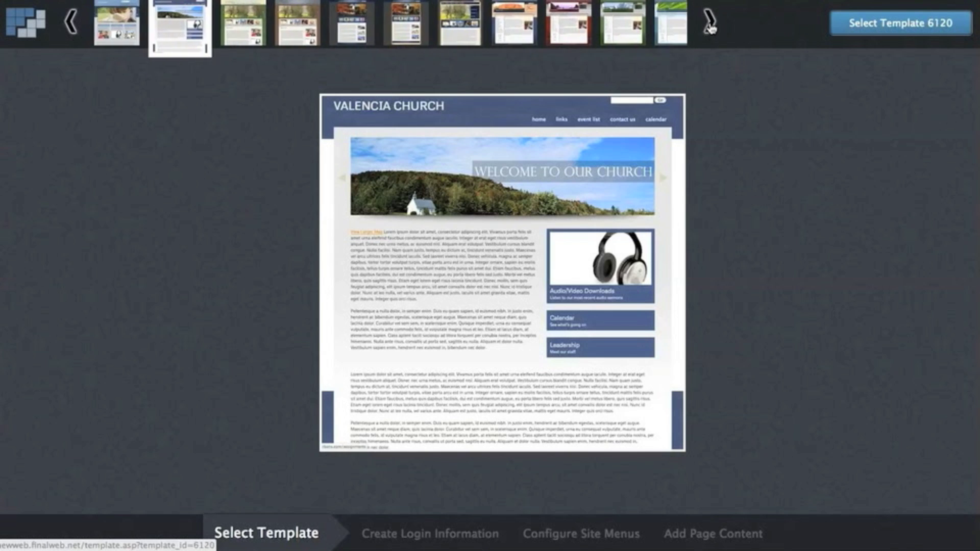
{"action": "left_click", "coordinate": [709, 23]}
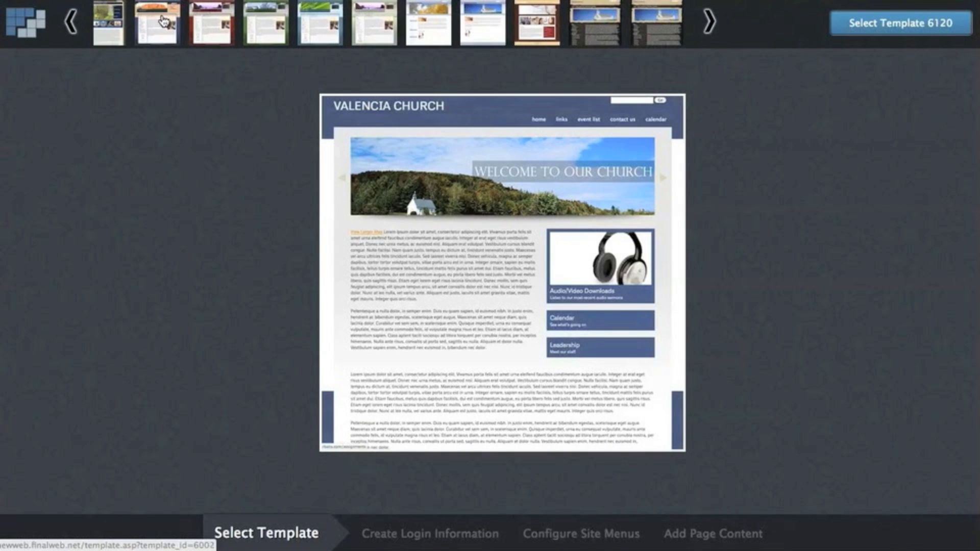
{"action": "left_click", "coordinate": [76, 22]}
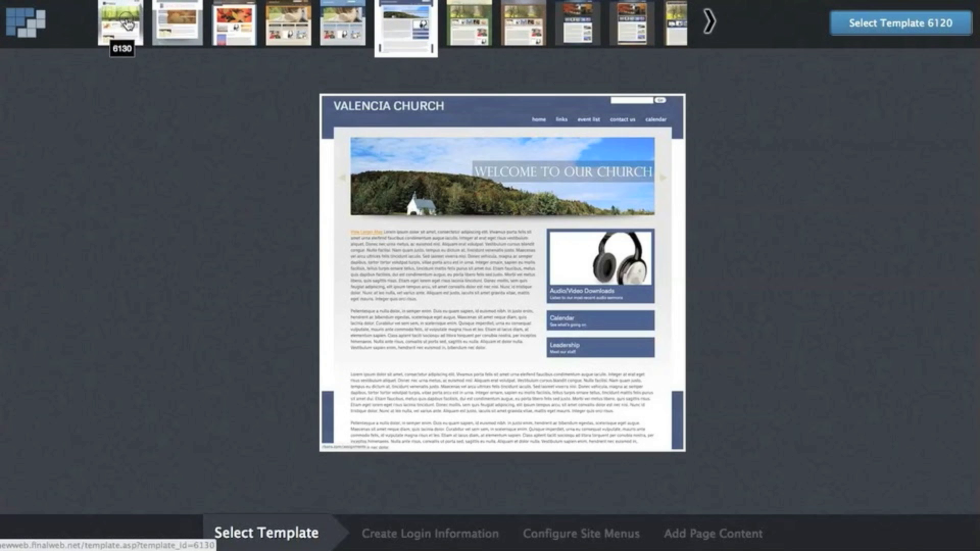
{"action": "left_click", "coordinate": [128, 23]}
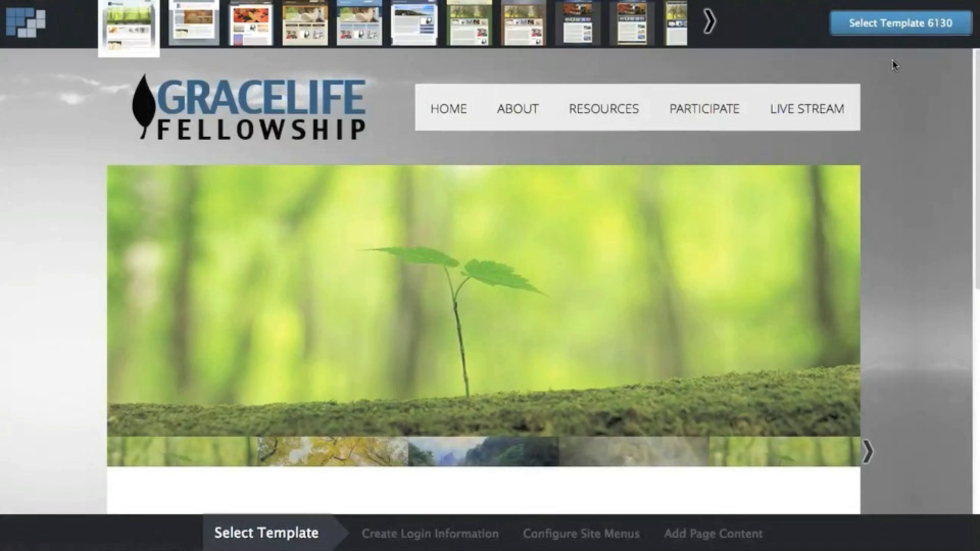
{"action": "left_click", "coordinate": [892, 26]}
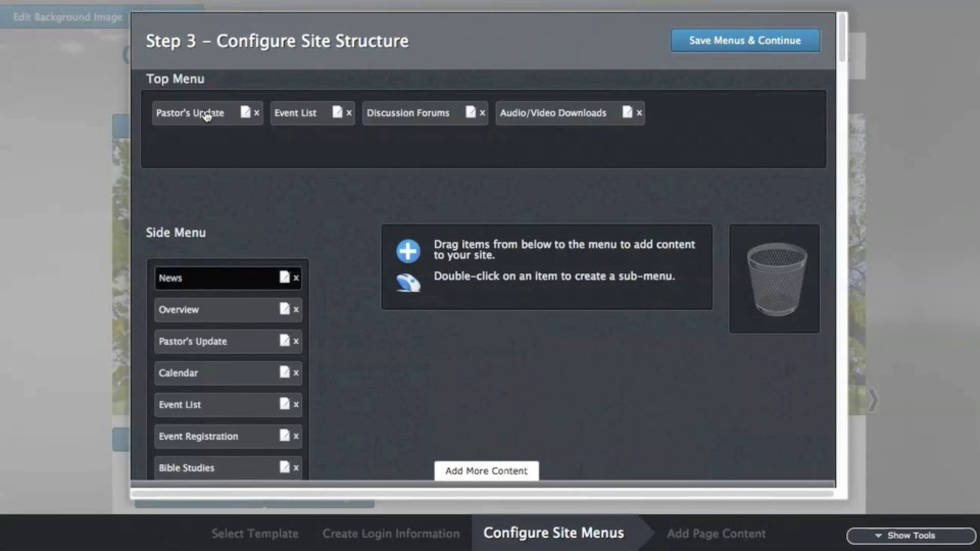
Step: Remove Pastor's Update from the top menu
{"action": "left_click_drag", "start_coordinate": [207, 116], "coordinate": [789, 268]}
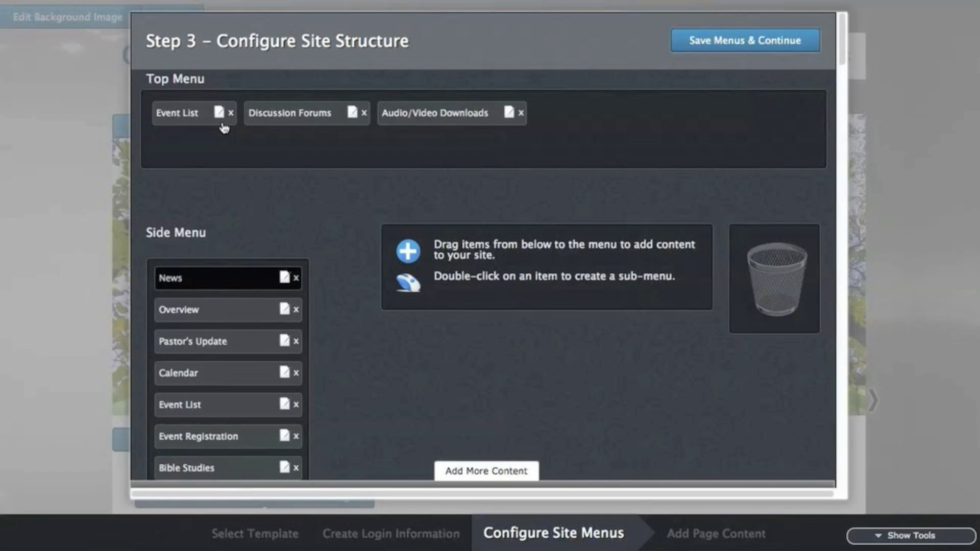
Step: Remove Event List, Discussion Forums and Audio/Video Downloads from the top menu
{"action": "left_click_drag", "start_coordinate": [223, 128], "coordinate": [752, 280]}
{"action": "left_click_drag", "start_coordinate": [206, 129], "coordinate": [781, 260]}
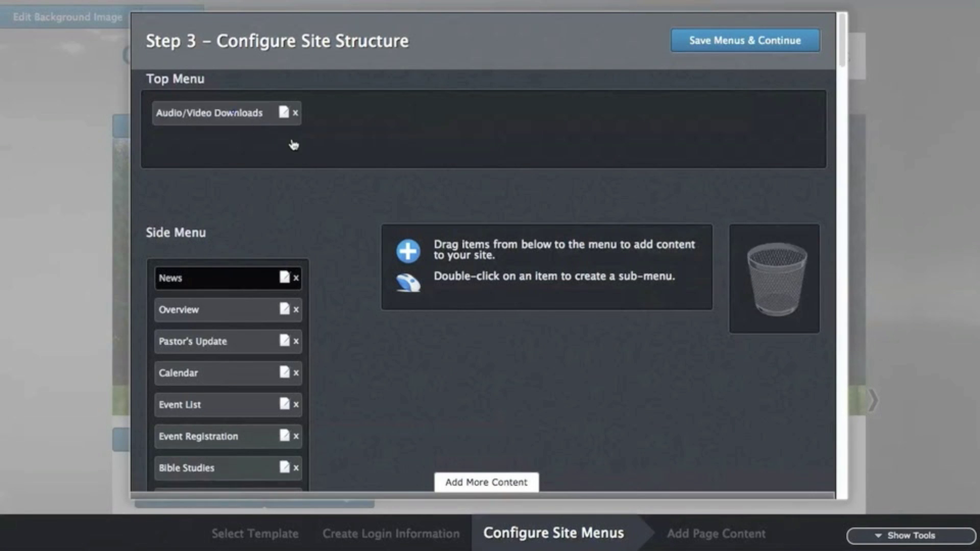
{"action": "left_click_drag", "start_coordinate": [265, 116], "coordinate": [766, 275]}
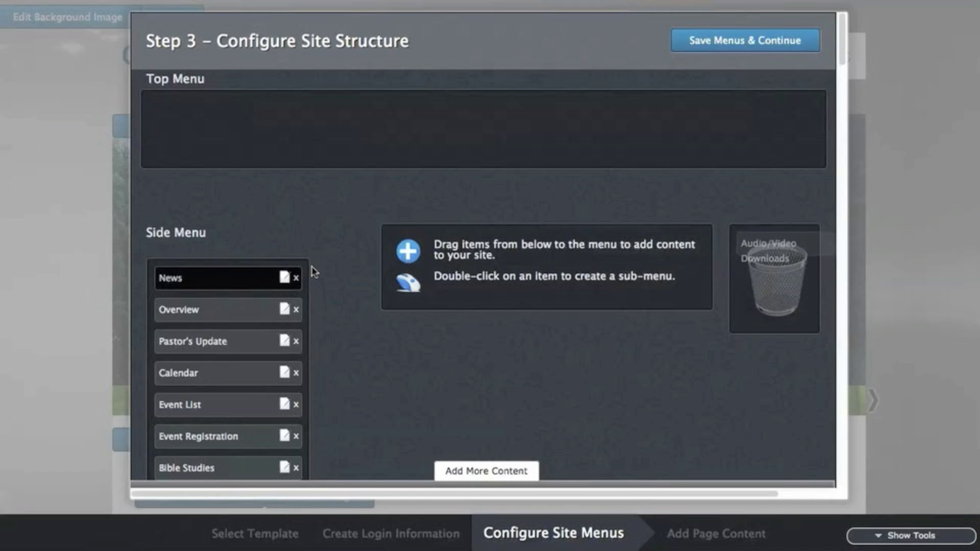
Step: Add a Home page and an Audio/Video Downloads page titled Sermons to the top menu
{"action": "left_click", "coordinate": [485, 471]}
{"action": "left_click_drag", "start_coordinate": [230, 376], "coordinate": [208, 126]}
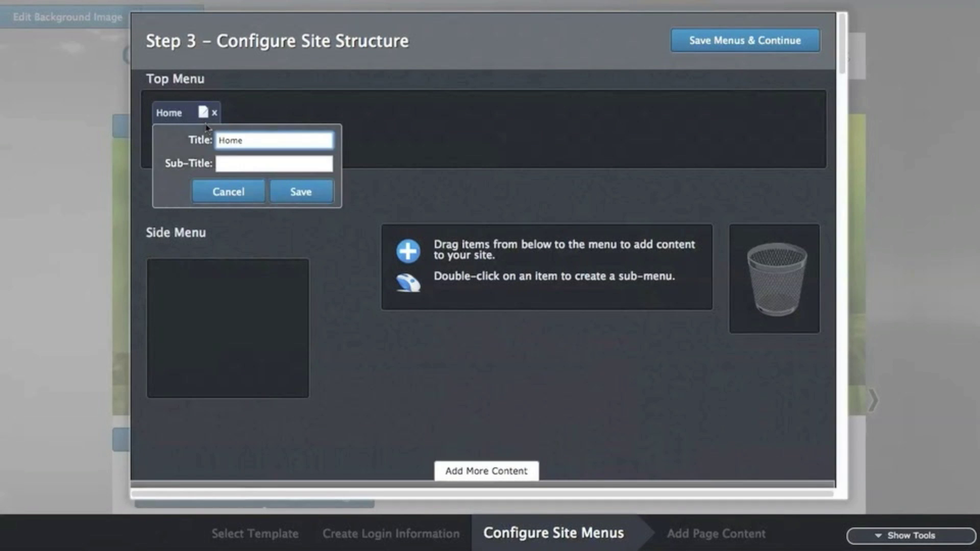
{"action": "left_click", "coordinate": [298, 192]}
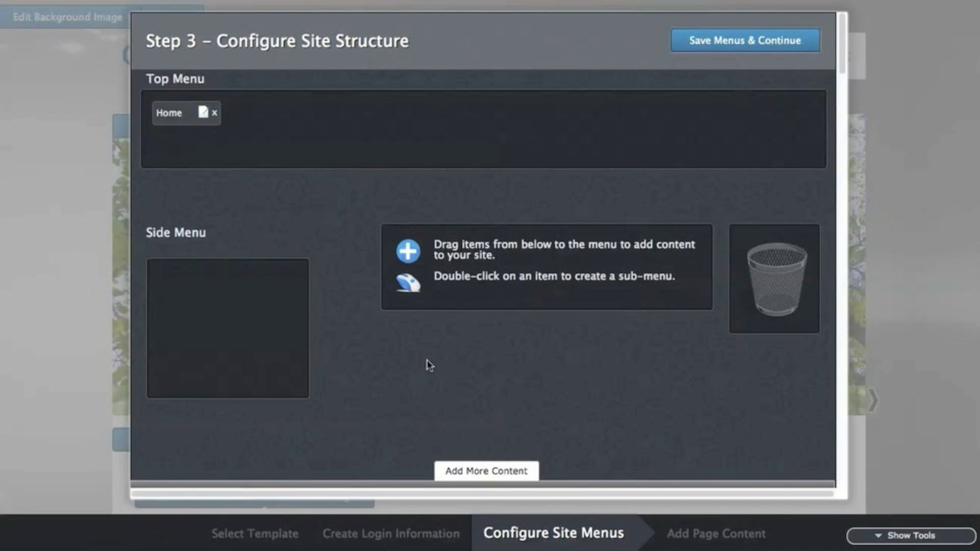
{"action": "left_click", "coordinate": [488, 469]}
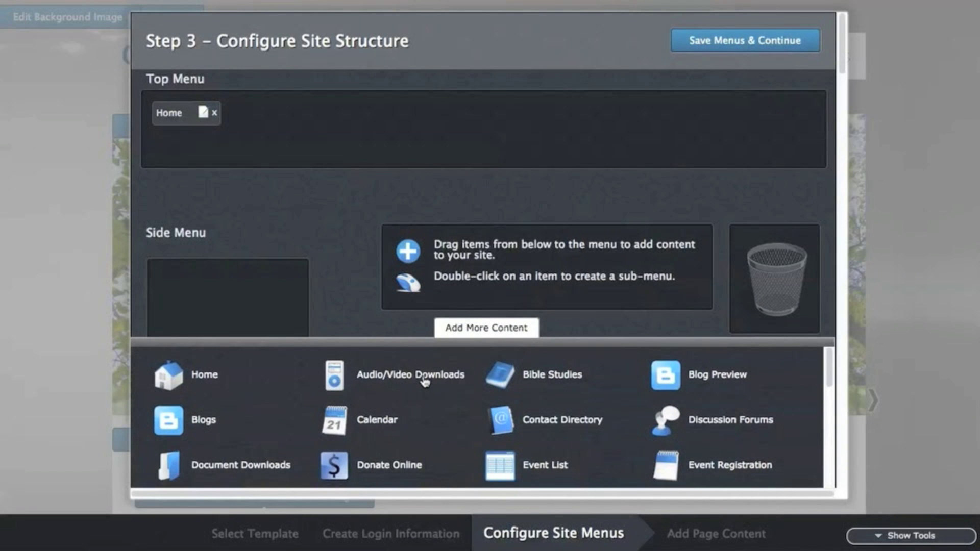
{"action": "left_click_drag", "start_coordinate": [424, 380], "coordinate": [286, 113]}
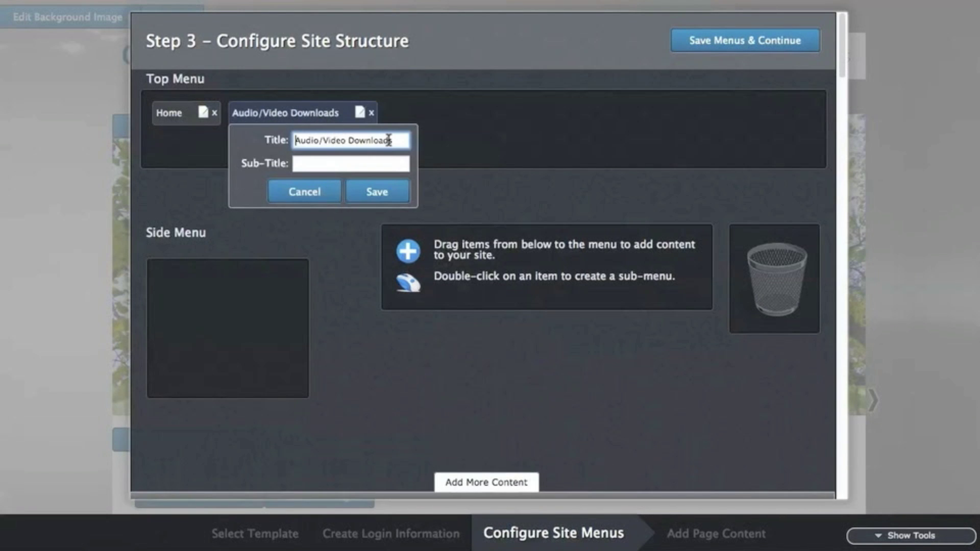
{"action": "left_click_drag", "start_coordinate": [395, 140], "coordinate": [289, 141]}
{"action": "type", "text": "Sermons"}
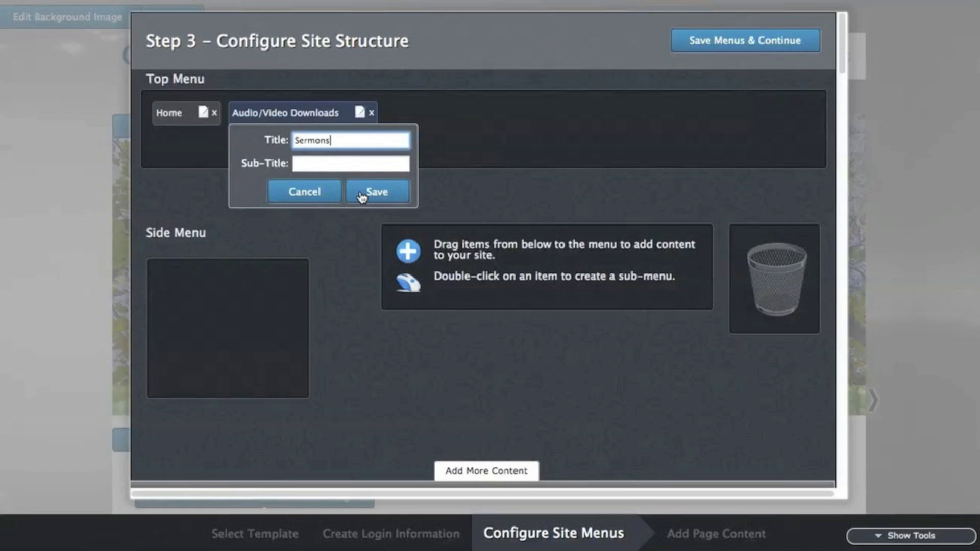
{"action": "left_click", "coordinate": [361, 194]}
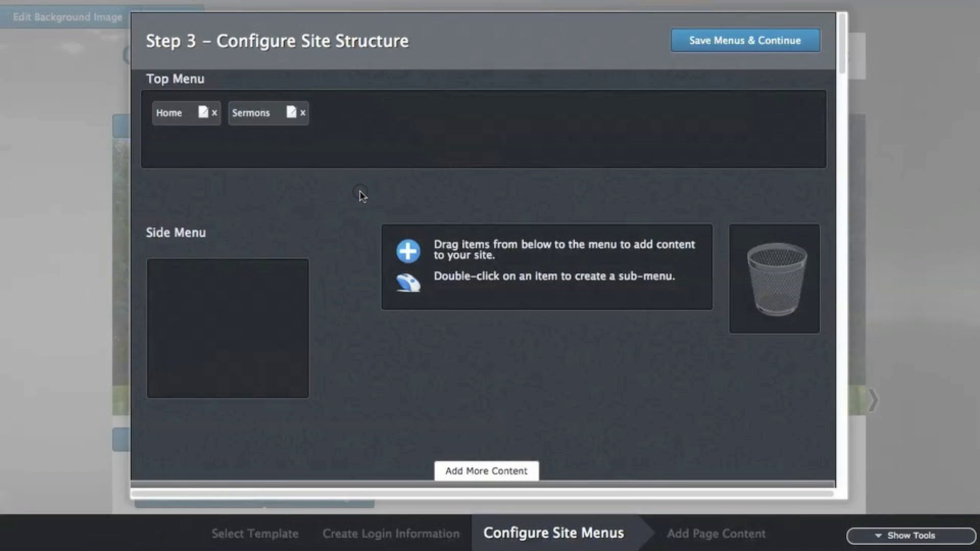
Step: Add a Text Page titled About Us to the top menu and start its sub-menu
{"action": "mouse_move", "coordinate": [459, 433]}
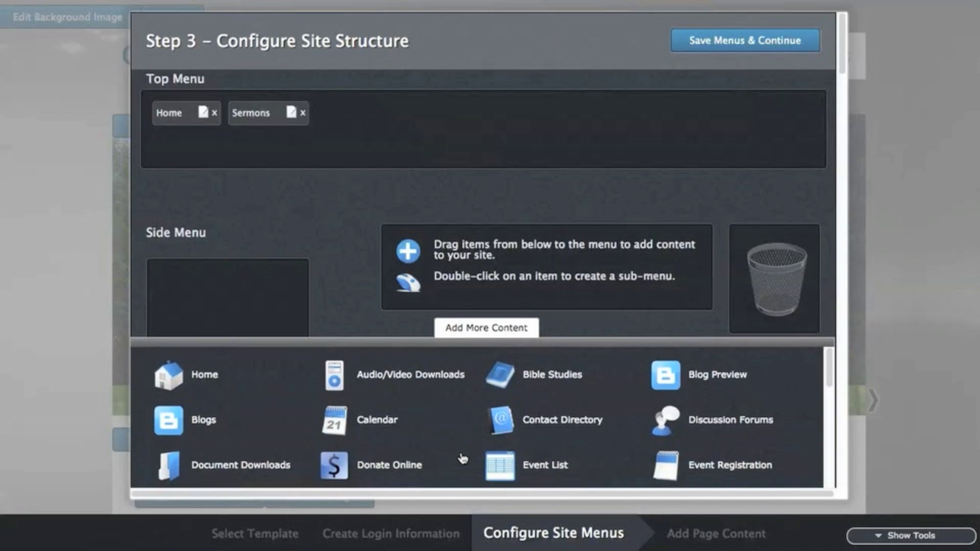
{"action": "scroll", "coordinate": [304, 453], "scroll_direction": "down", "scroll_amount": 5}
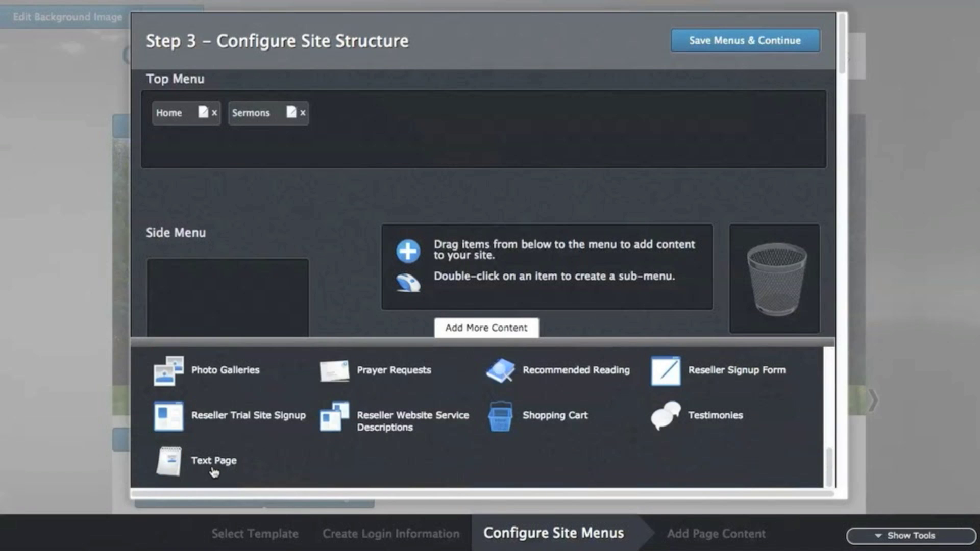
{"action": "left_click_drag", "start_coordinate": [214, 466], "coordinate": [352, 113]}
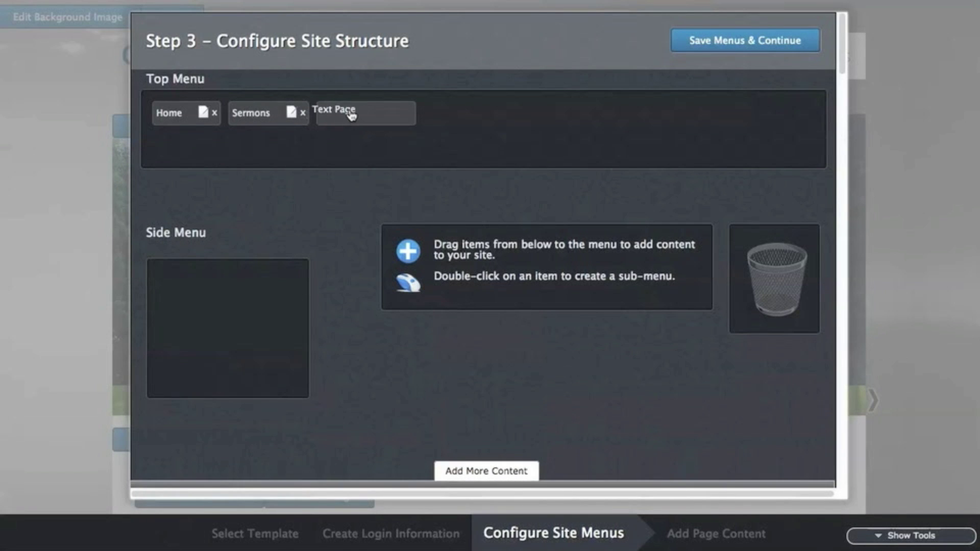
{"action": "left_click_drag", "start_coordinate": [431, 140], "coordinate": [359, 134]}
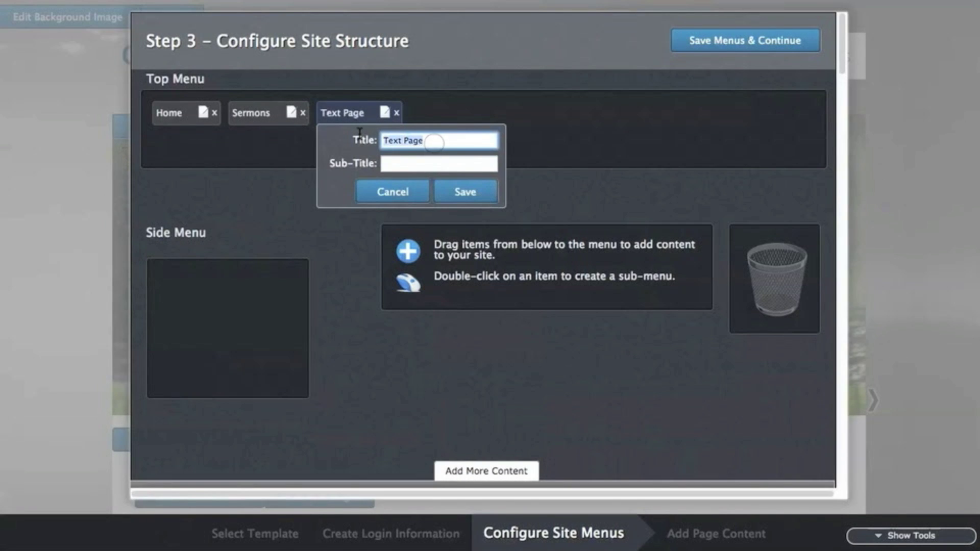
{"action": "type", "text": "About Us"}
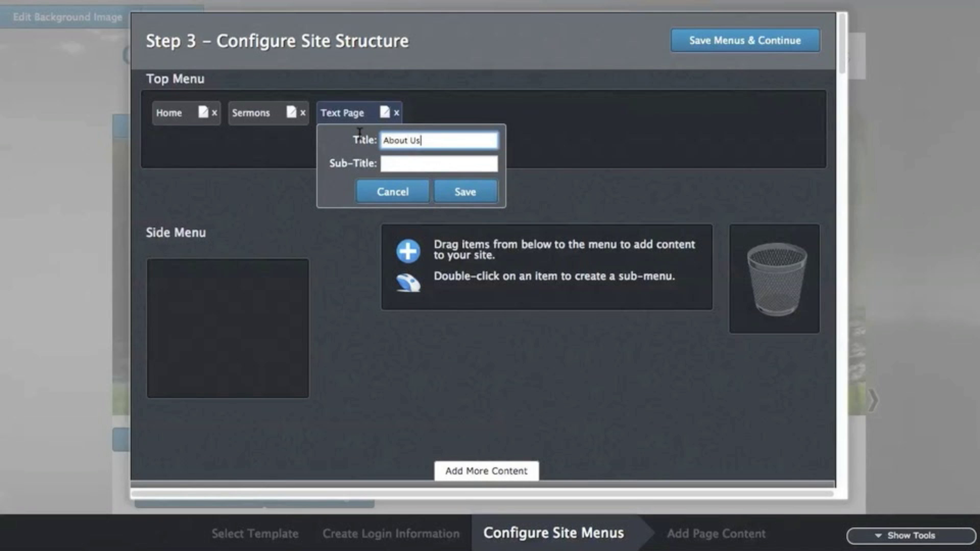
{"action": "left_click", "coordinate": [457, 193]}
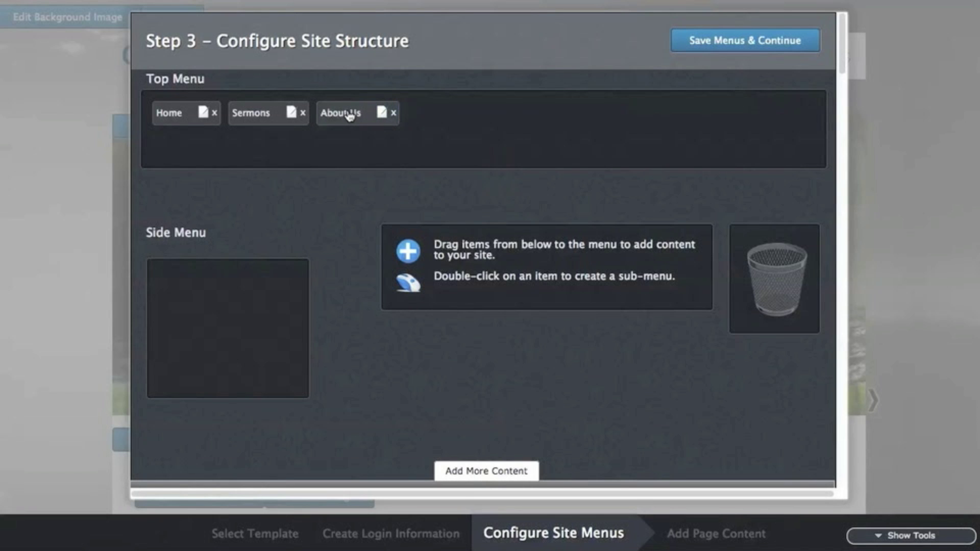
{"action": "double_click", "coordinate": [349, 115]}
Step: Add Doctrine and Leadership sub-pages under About Us
{"action": "left_click", "coordinate": [454, 470]}
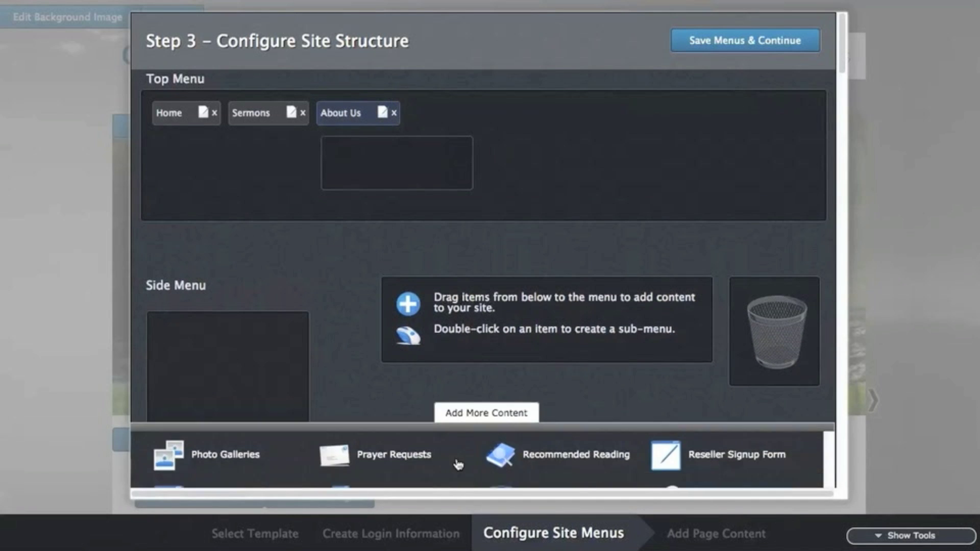
{"action": "left_click_drag", "start_coordinate": [224, 462], "coordinate": [373, 156]}
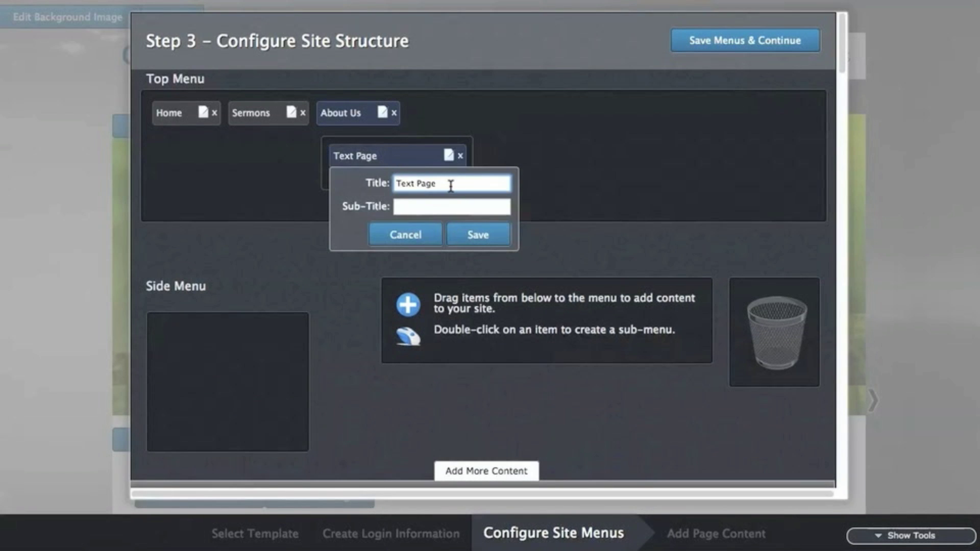
{"action": "type", "text": "Doctrine"}
{"action": "left_click", "coordinate": [477, 235]}
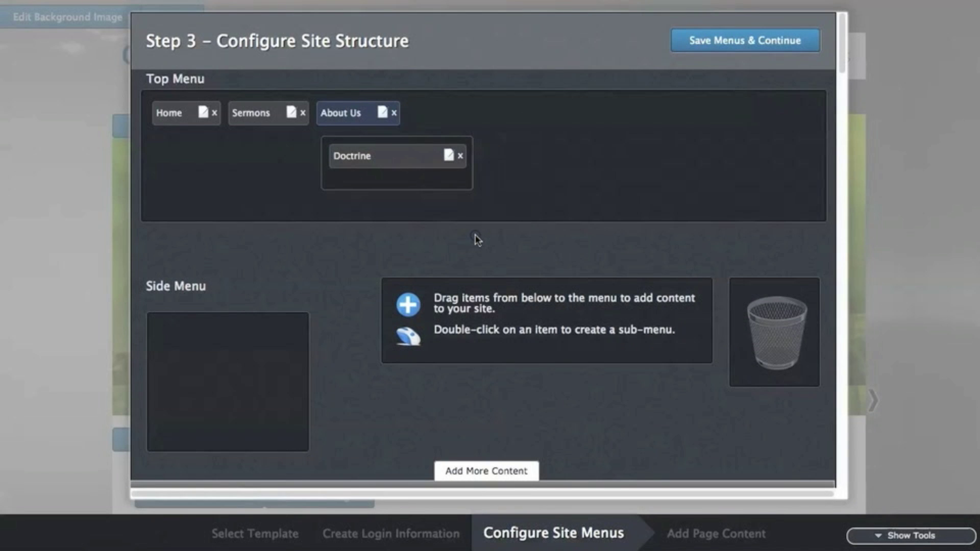
{"action": "mouse_move", "coordinate": [327, 488]}
{"action": "scroll", "coordinate": [425, 409], "scroll_direction": "up", "scroll_amount": 8}
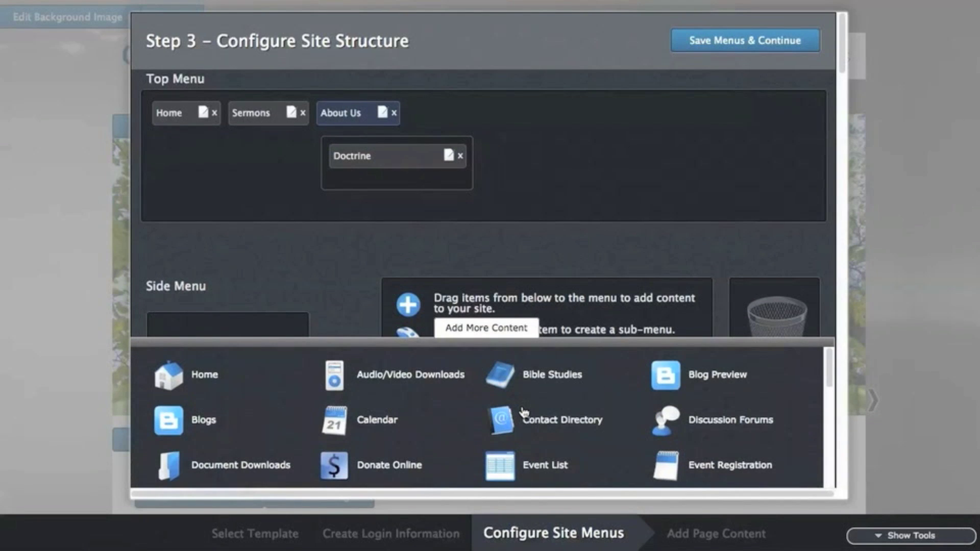
{"action": "scroll", "coordinate": [523, 412], "scroll_direction": "down", "scroll_amount": 1}
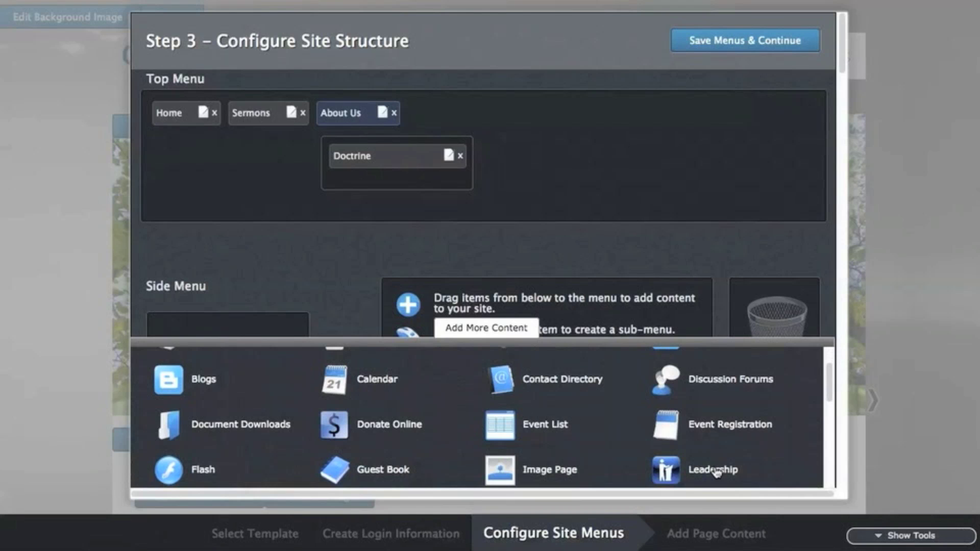
{"action": "left_click_drag", "start_coordinate": [713, 469], "coordinate": [378, 162]}
{"action": "left_click", "coordinate": [475, 234]}
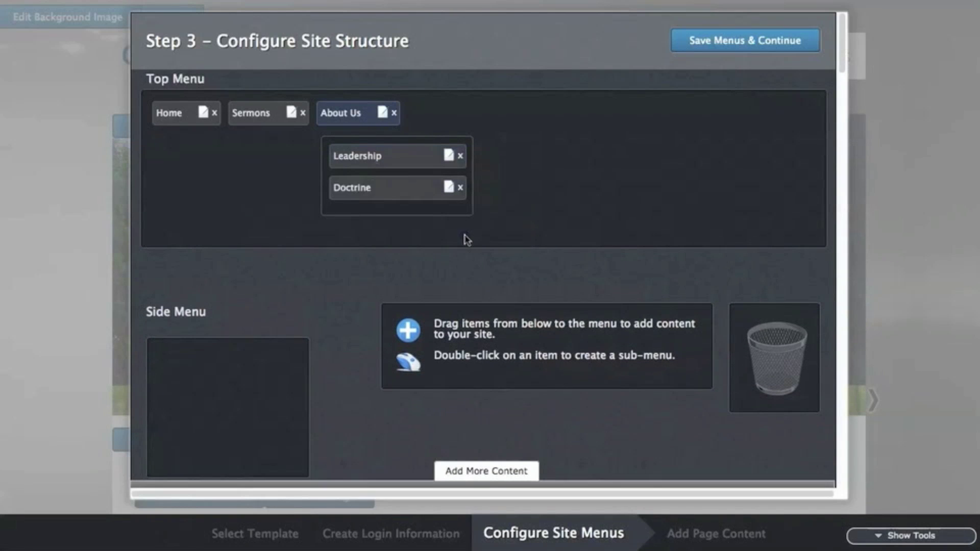
Step: Add a Location text page under About Us, below Doctrine
{"action": "left_click", "coordinate": [460, 471]}
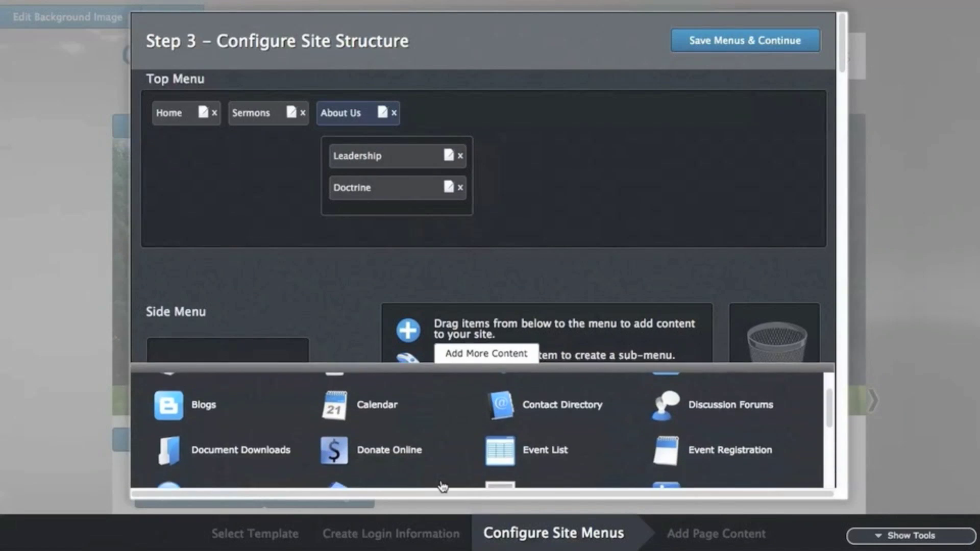
{"action": "scroll", "coordinate": [348, 447], "scroll_direction": "down", "scroll_amount": 5}
{"action": "left_click_drag", "start_coordinate": [186, 456], "coordinate": [364, 214]}
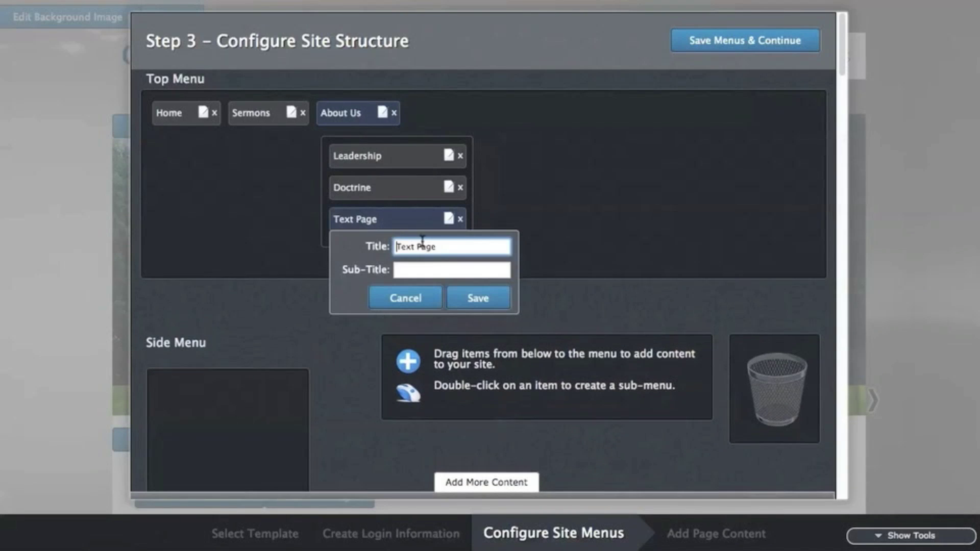
{"action": "type", "text": "Location"}
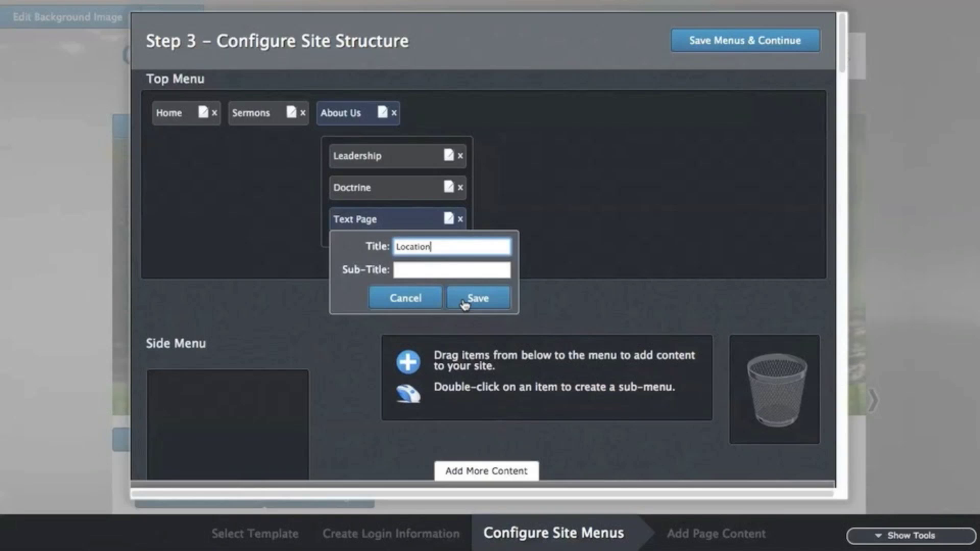
{"action": "left_click", "coordinate": [466, 299]}
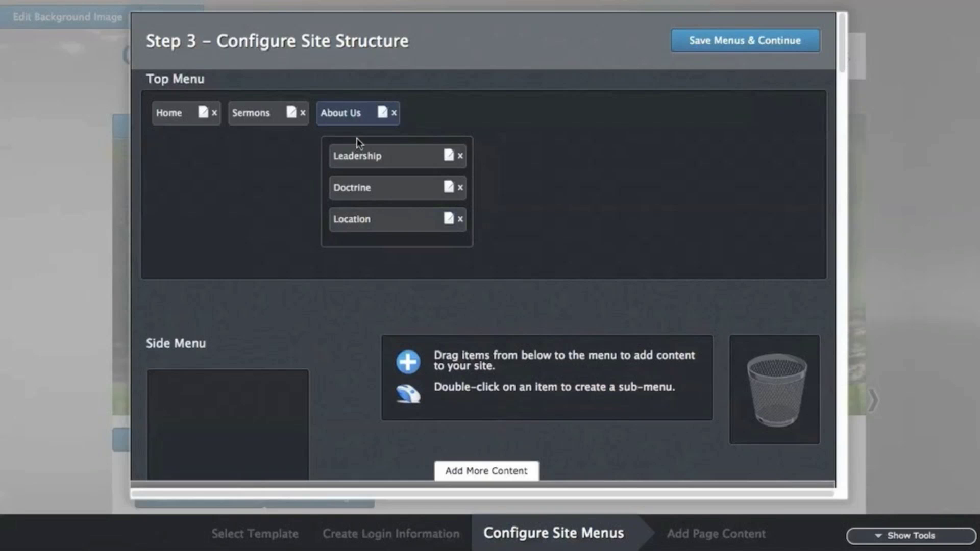
Step: Collapse About Us, add Home to the side menu, and save the menus
{"action": "left_click", "coordinate": [352, 118]}
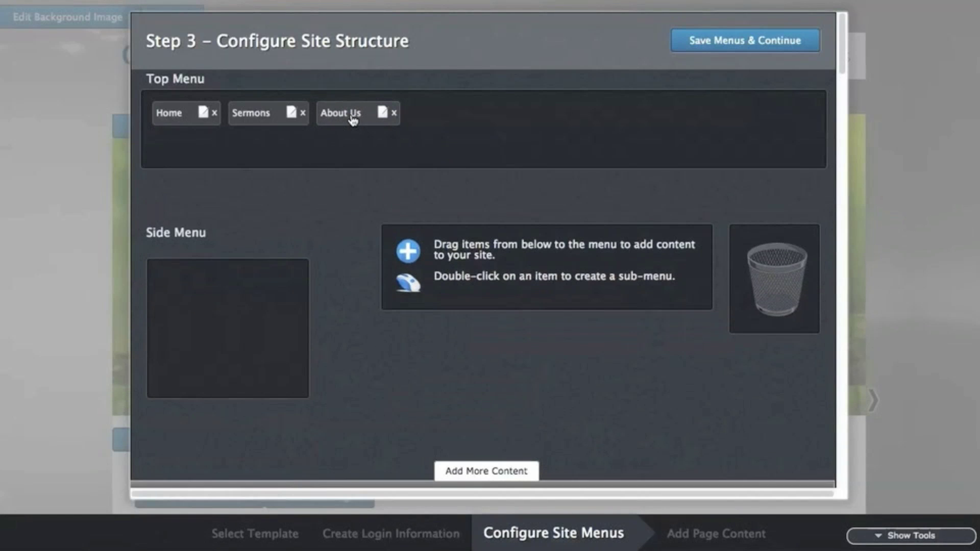
{"action": "mouse_move", "coordinate": [284, 405]}
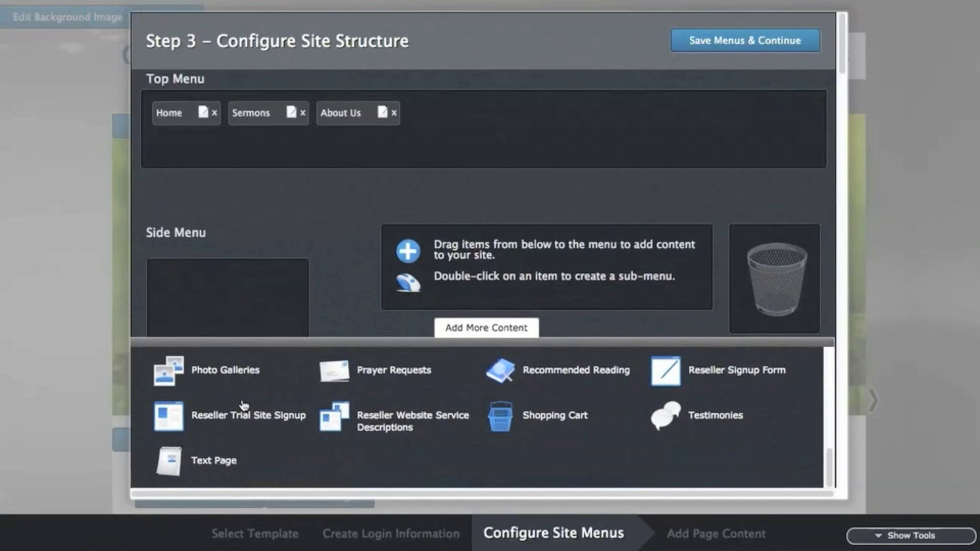
{"action": "scroll", "coordinate": [244, 405], "scroll_direction": "up", "scroll_amount": 5}
{"action": "left_click_drag", "start_coordinate": [203, 377], "coordinate": [229, 278]}
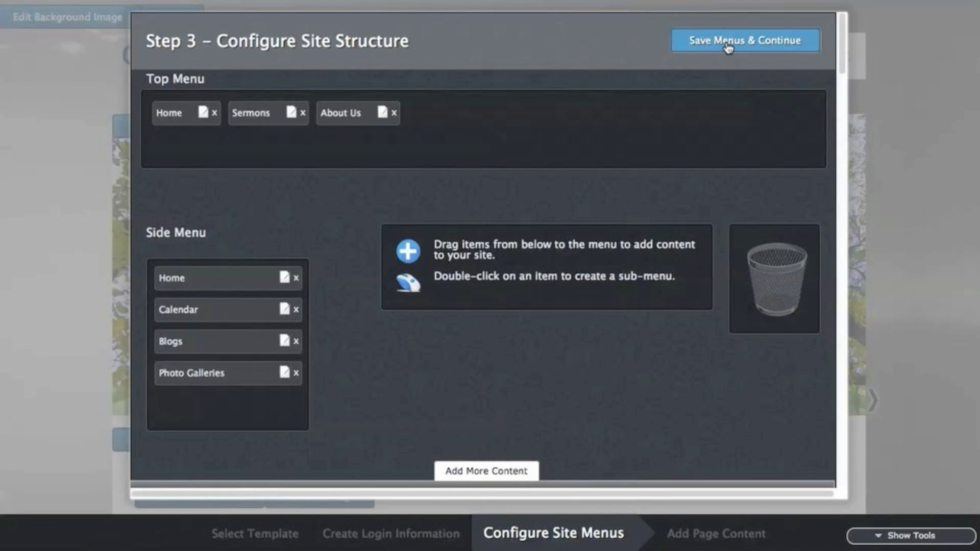
{"action": "left_click", "coordinate": [727, 45]}
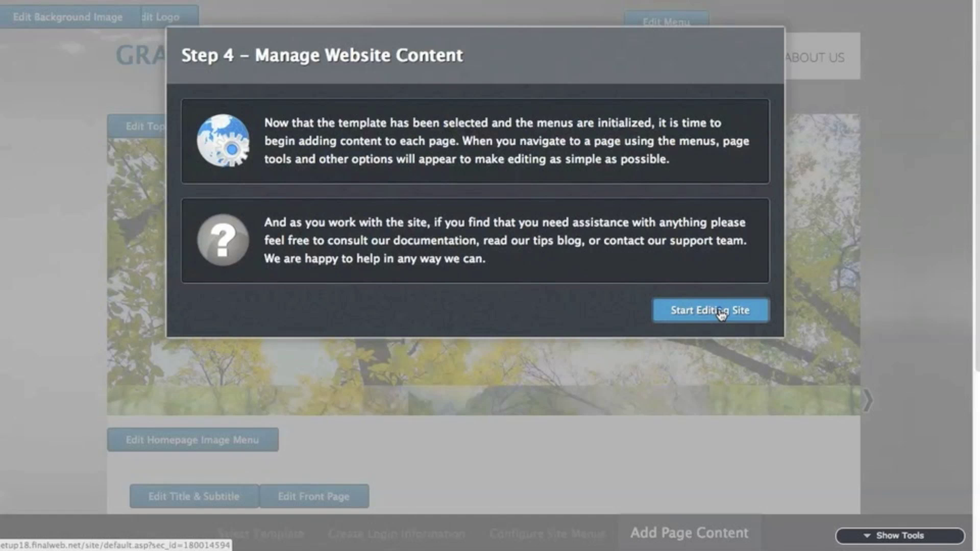
Step: Start editing the site and upload gllogonoise2.png as the saved site logo
{"action": "left_click", "coordinate": [722, 312]}
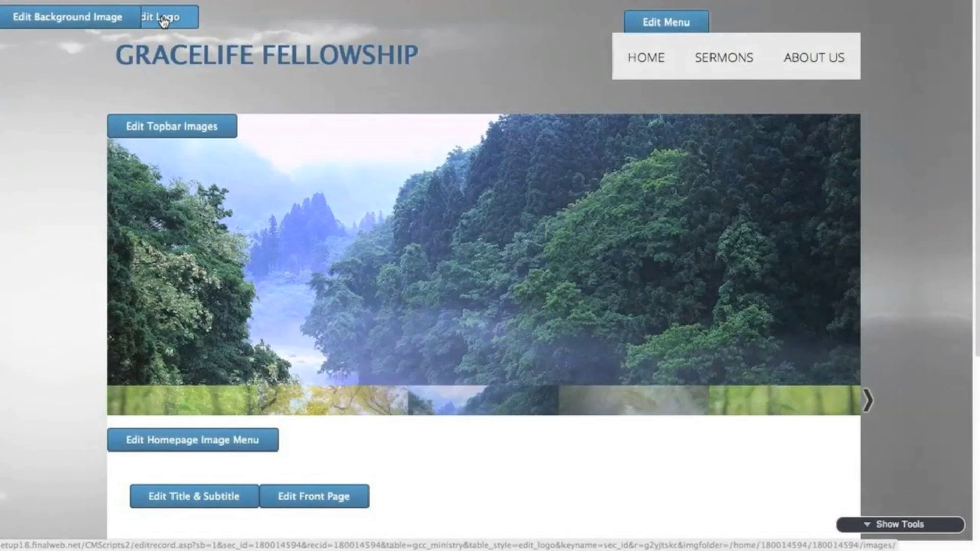
{"action": "left_click", "coordinate": [163, 19]}
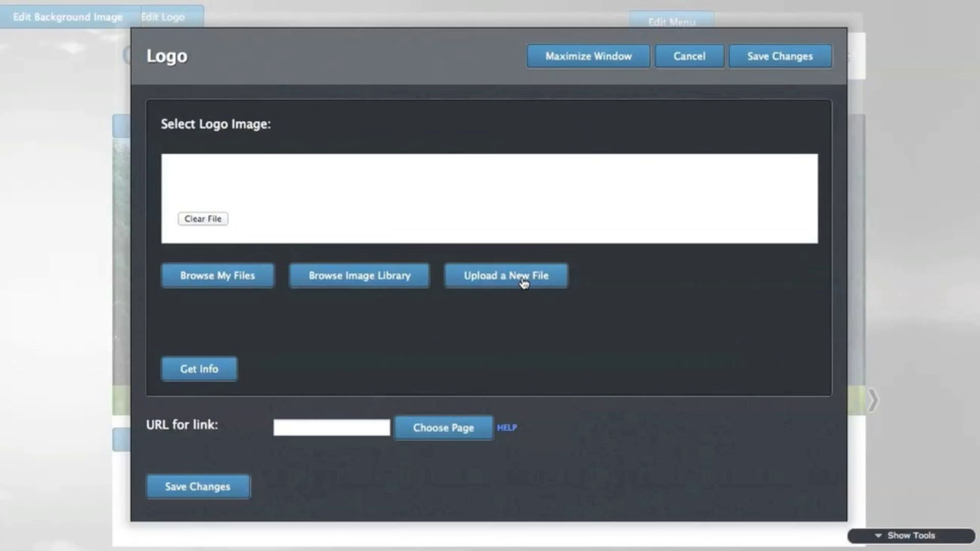
{"action": "left_click", "coordinate": [524, 278]}
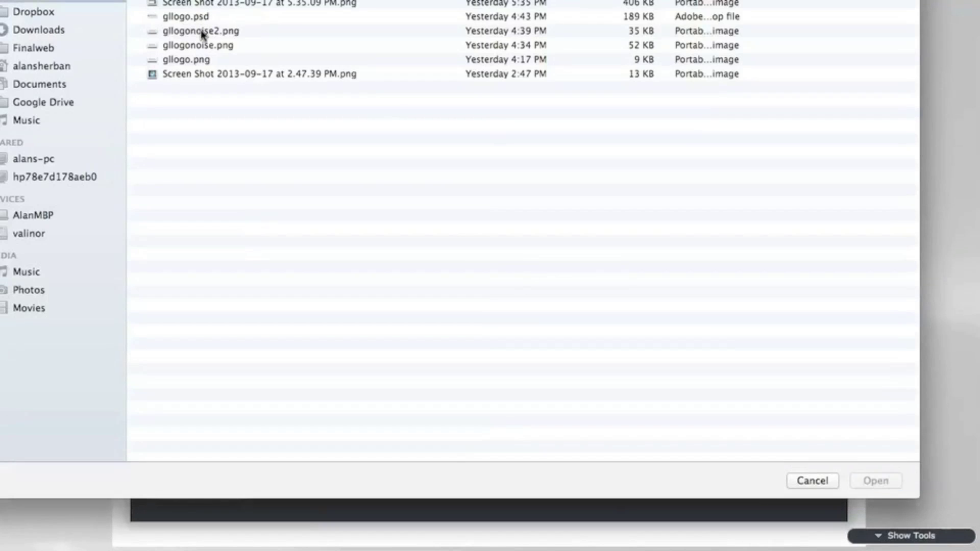
{"action": "double_click", "coordinate": [202, 32]}
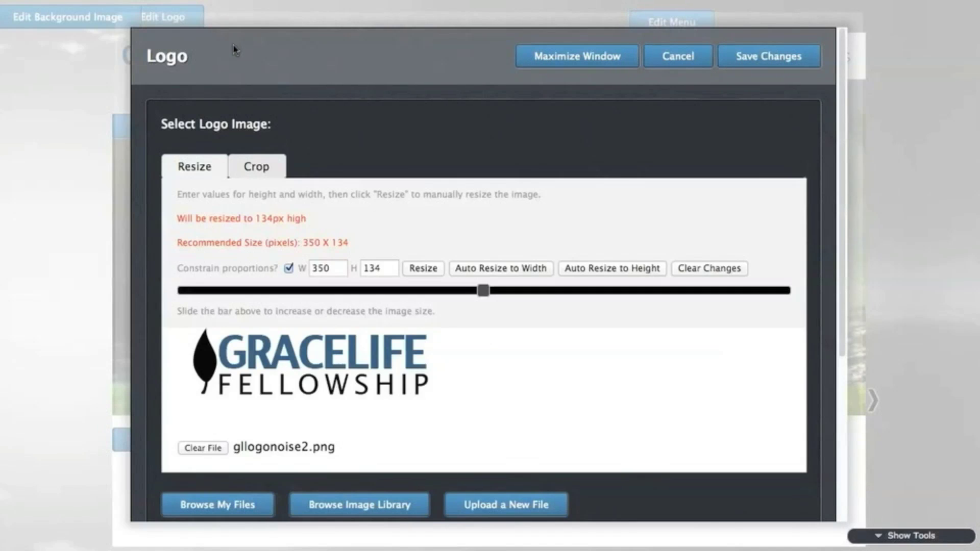
{"action": "left_click", "coordinate": [749, 60]}
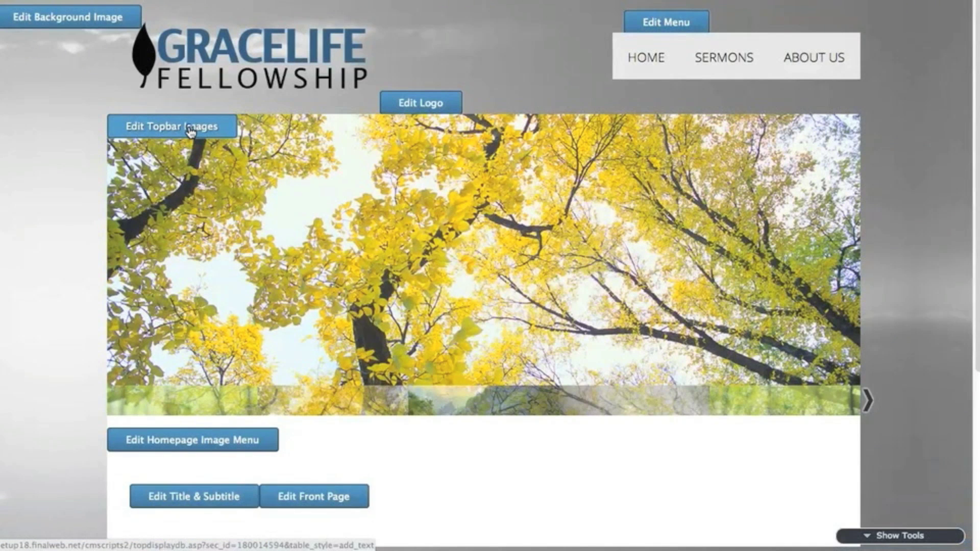
{"action": "left_click", "coordinate": [190, 130]}
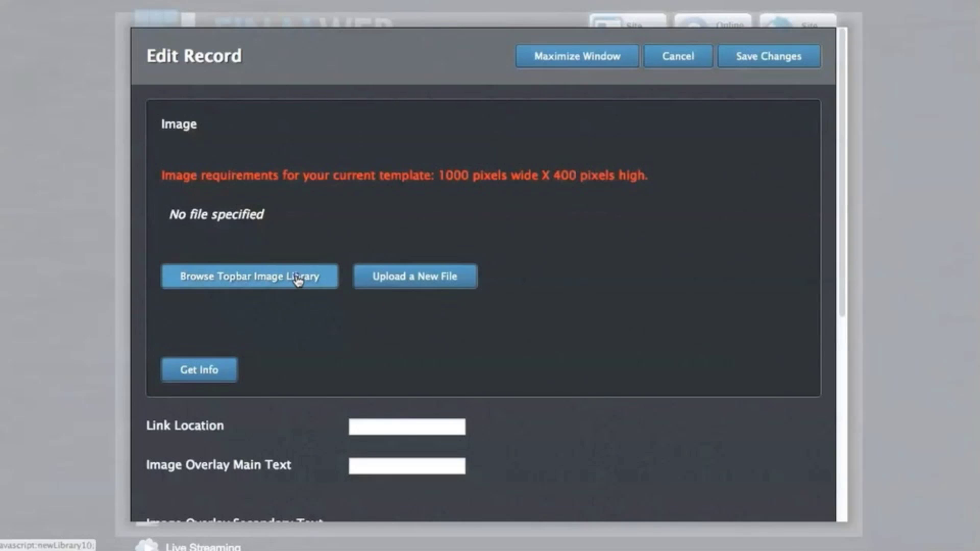
Step: Pick the forest-road photo from the nature image library, auto-resizing and cropping it
{"action": "left_click", "coordinate": [297, 280]}
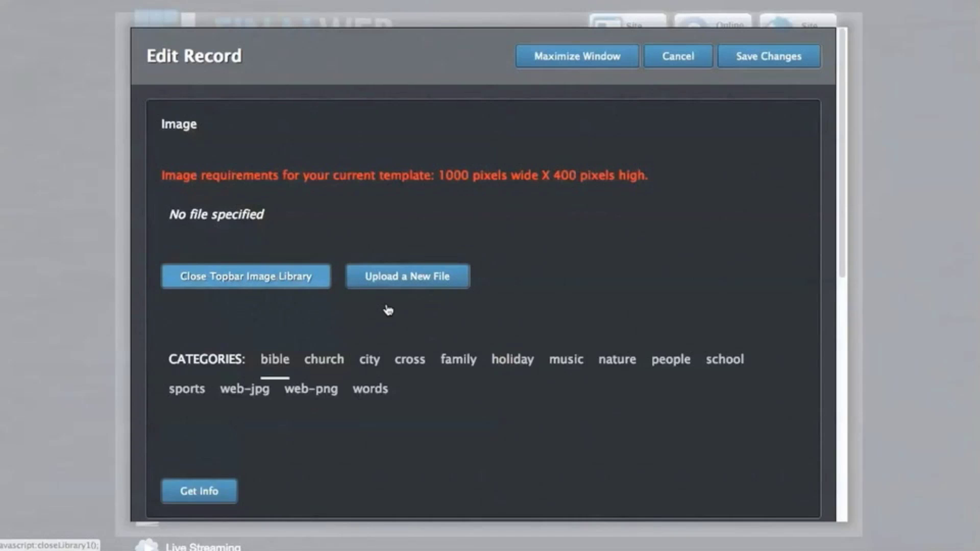
{"action": "left_click", "coordinate": [618, 365]}
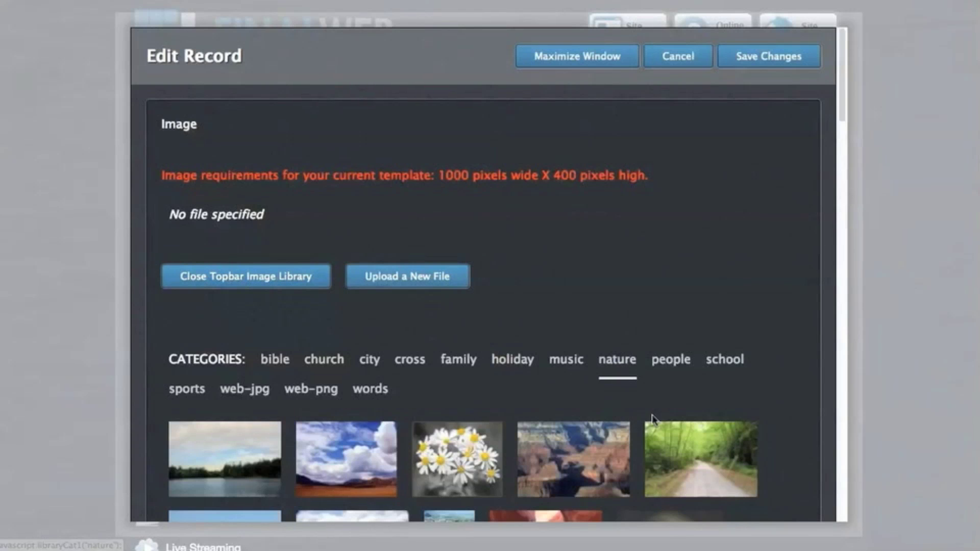
{"action": "left_click", "coordinate": [668, 430]}
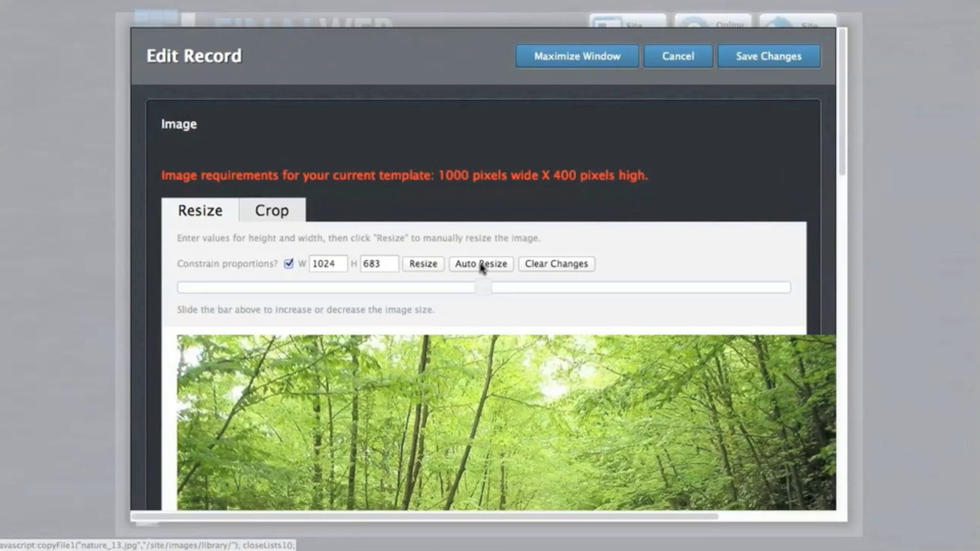
{"action": "left_click", "coordinate": [481, 264]}
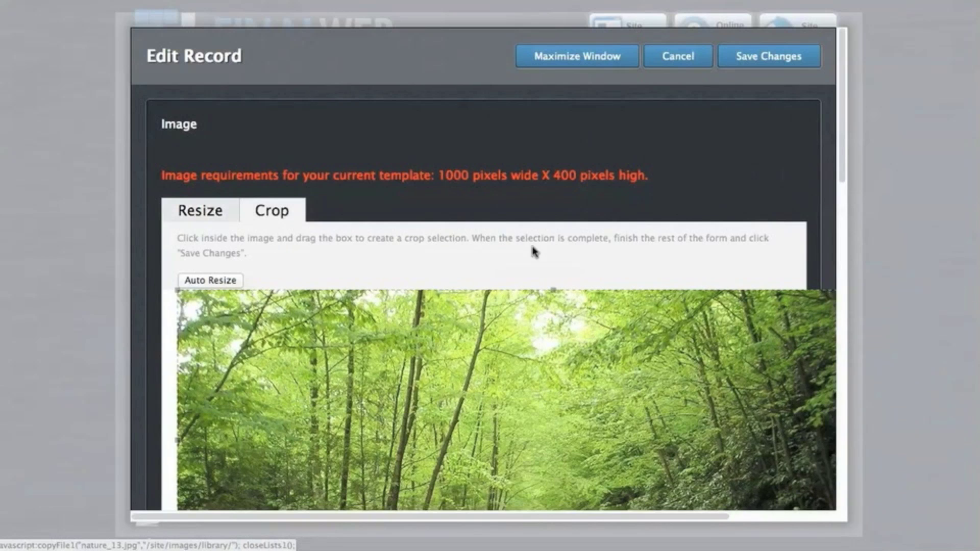
{"action": "scroll", "coordinate": [537, 245], "scroll_direction": "down", "scroll_amount": 2}
{"action": "scroll", "coordinate": [538, 245], "scroll_direction": "down", "scroll_amount": 3}
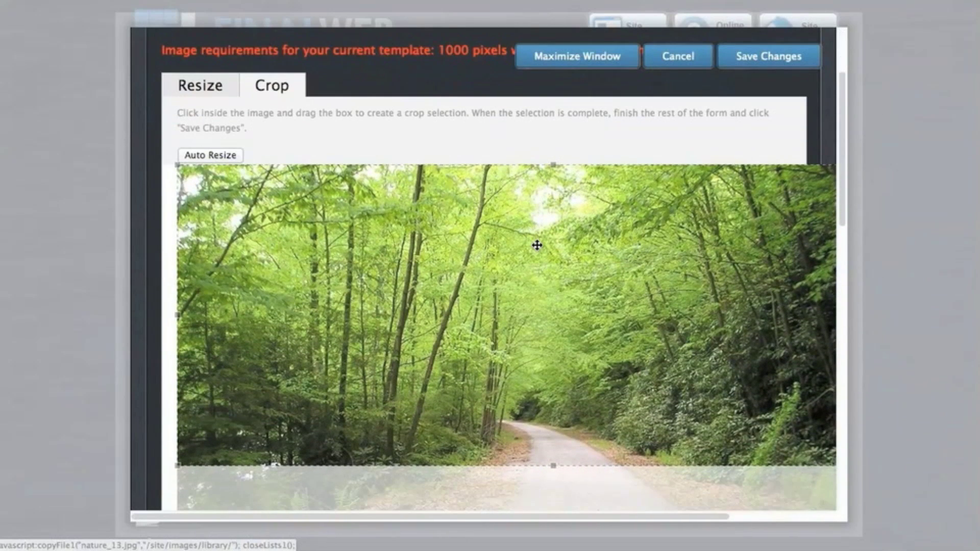
{"action": "scroll", "coordinate": [551, 313], "scroll_direction": "down", "scroll_amount": 2}
{"action": "left_click_drag", "start_coordinate": [531, 275], "coordinate": [536, 379]}
Step: Enter the overlay text 'To Gracelife Fellowship', position it at Top, and save the banner
{"action": "scroll", "coordinate": [479, 293], "scroll_direction": "down", "scroll_amount": 8}
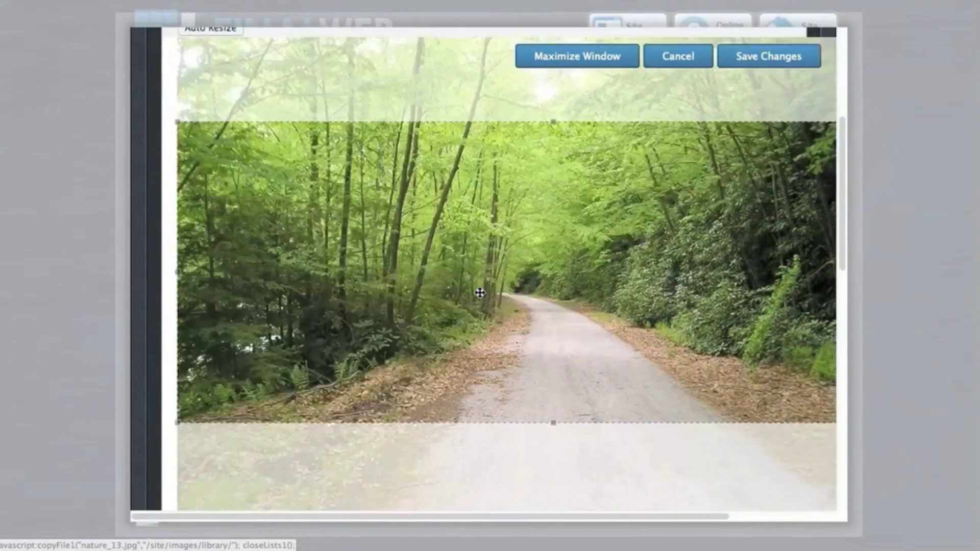
{"action": "type", "text": "owship"}
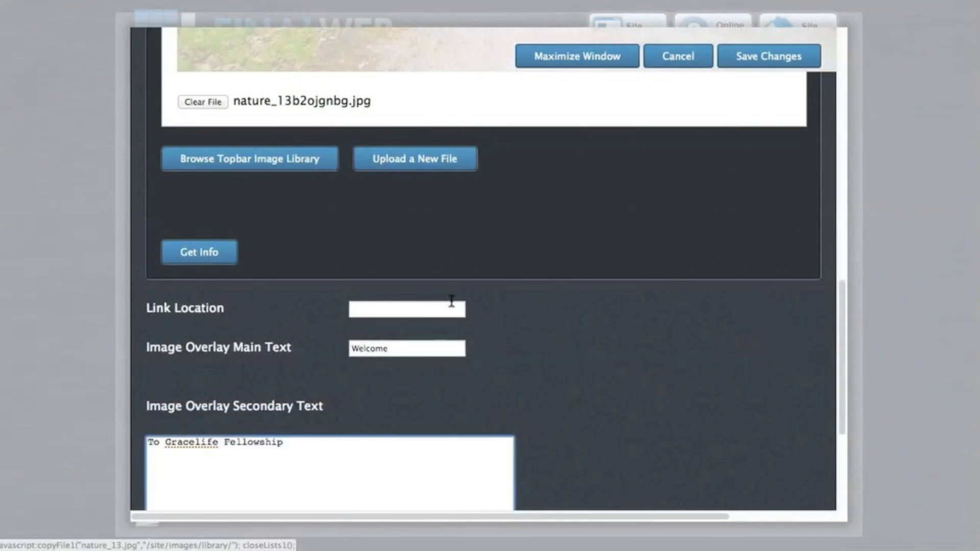
{"action": "scroll", "coordinate": [510, 404], "scroll_direction": "down", "scroll_amount": 5}
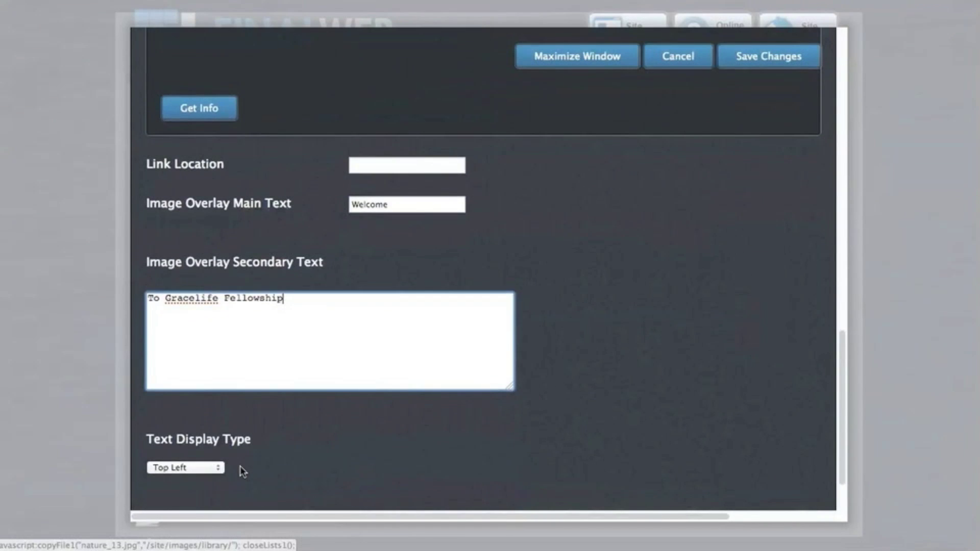
{"action": "scroll", "coordinate": [242, 472], "scroll_direction": "down", "scroll_amount": 1}
{"action": "left_click", "coordinate": [221, 442]}
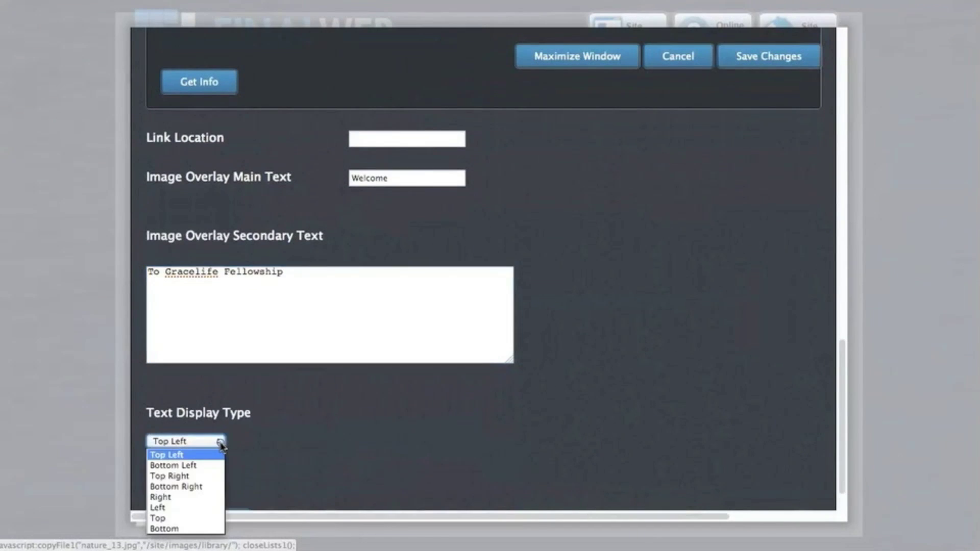
{"action": "left_click", "coordinate": [168, 518]}
{"action": "left_click", "coordinate": [748, 66]}
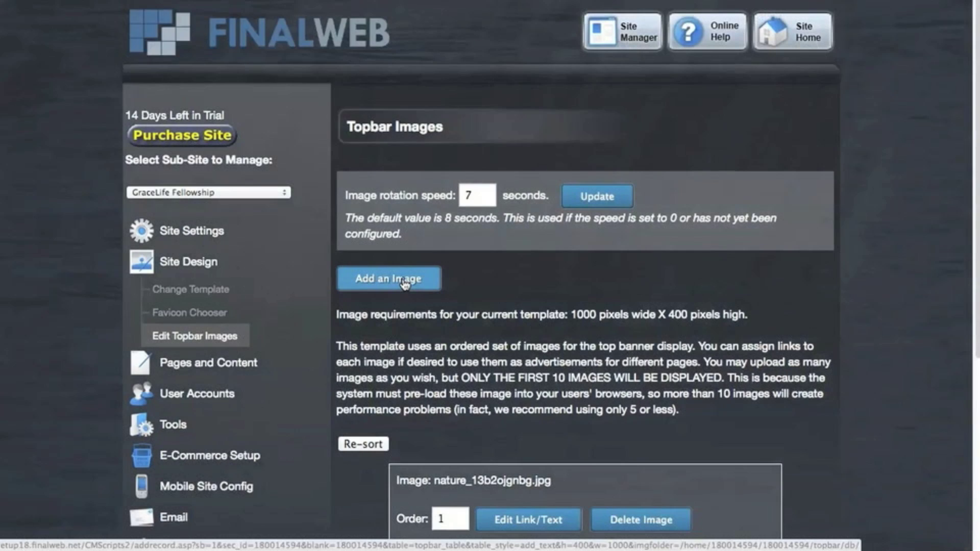
Step: Leave the new banner image form and go back to the site homepage
{"action": "left_click", "coordinate": [399, 279]}
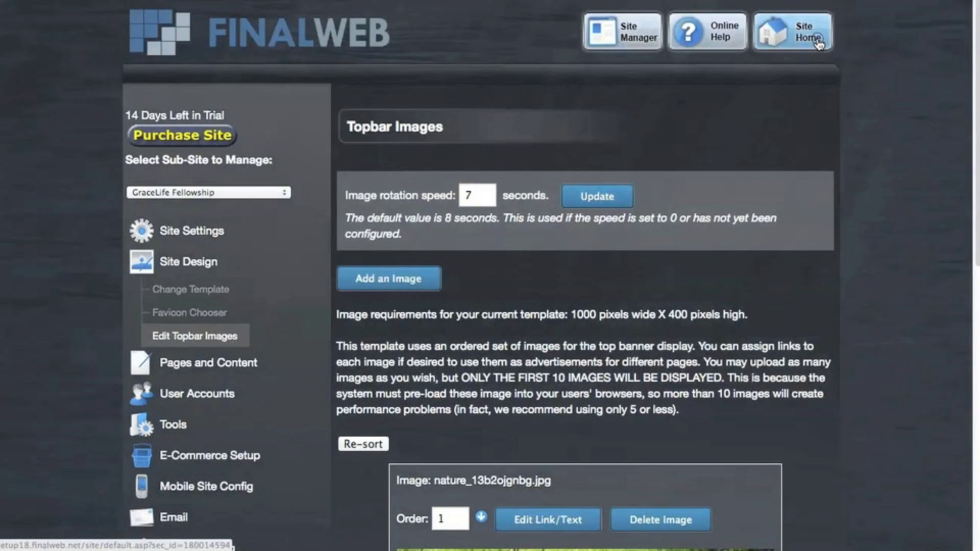
{"action": "left_click", "coordinate": [816, 41]}
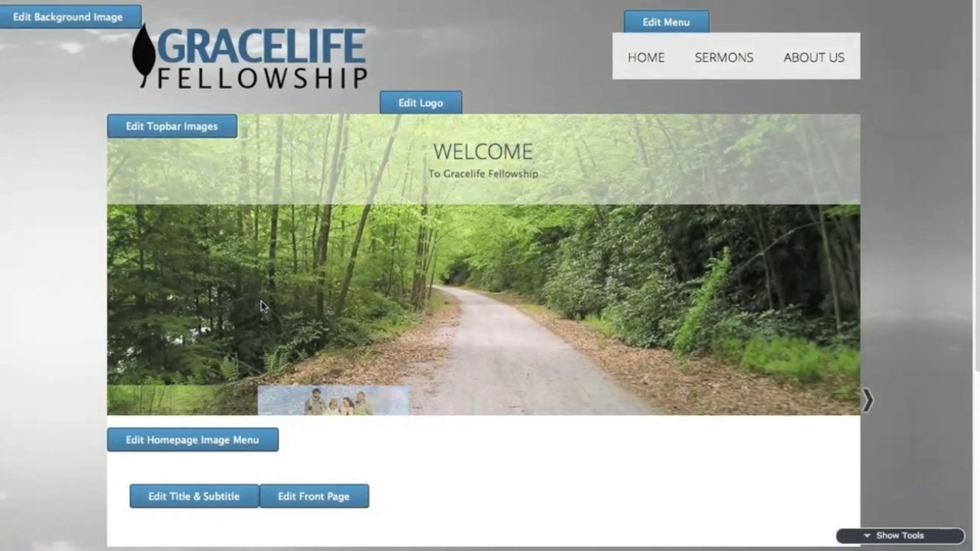
Step: Add Audio/Video Downloads to the top menu as Sermons, plus Bible Studies
{"action": "scroll", "coordinate": [934, 270], "scroll_direction": "down", "scroll_amount": 5}
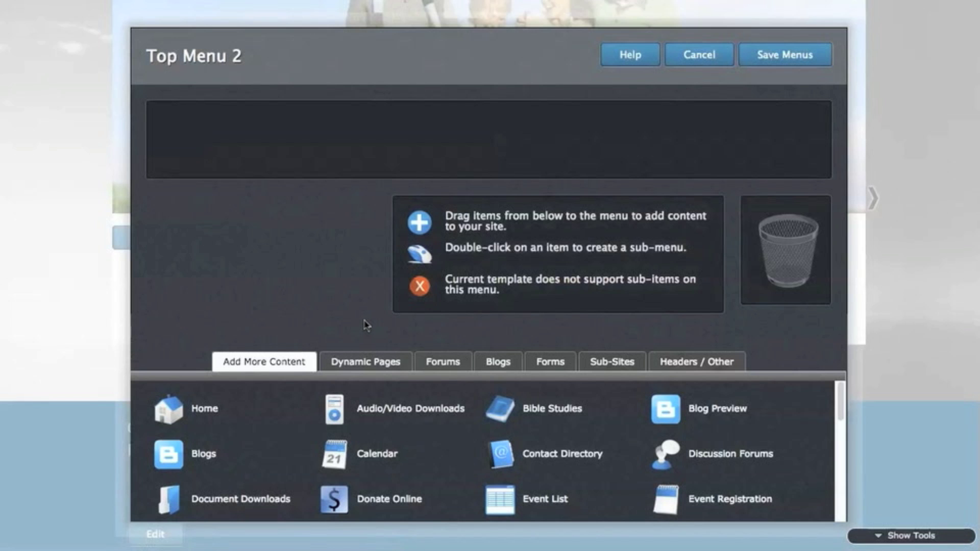
{"action": "left_click_drag", "start_coordinate": [374, 417], "coordinate": [233, 151]}
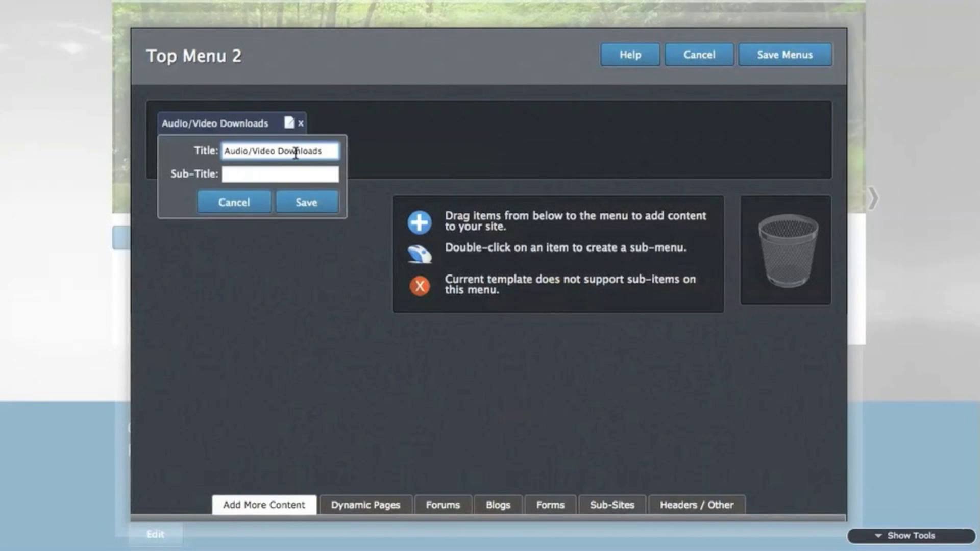
{"action": "left_click_drag", "start_coordinate": [322, 153], "coordinate": [197, 147]}
{"action": "type", "text": "S"}
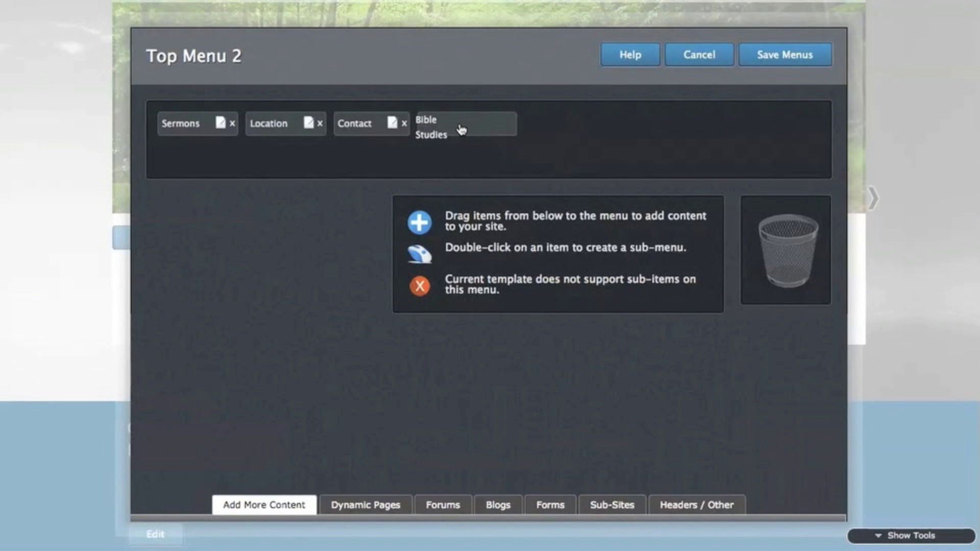
{"action": "left_click_drag", "start_coordinate": [459, 127], "coordinate": [480, 154]}
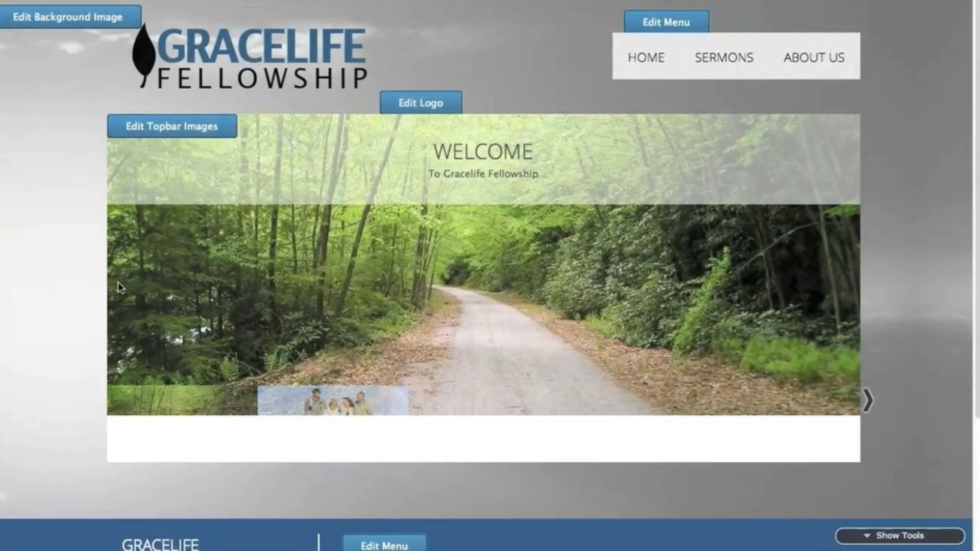
{"action": "scroll", "coordinate": [93, 288], "scroll_direction": "down", "scroll_amount": 4}
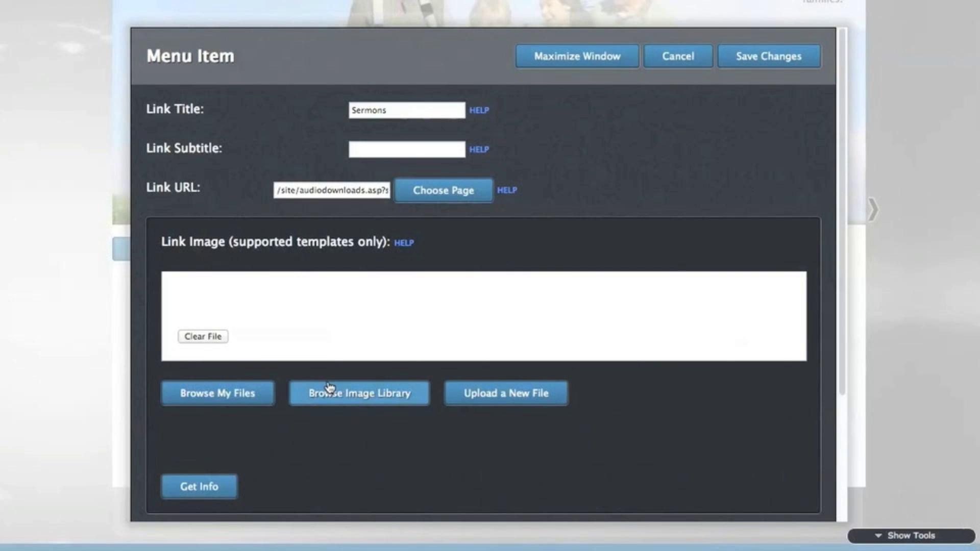
Step: Give the Sermons tile the Holy Bible library photo, auto-resized to width, and save
{"action": "left_click", "coordinate": [340, 394]}
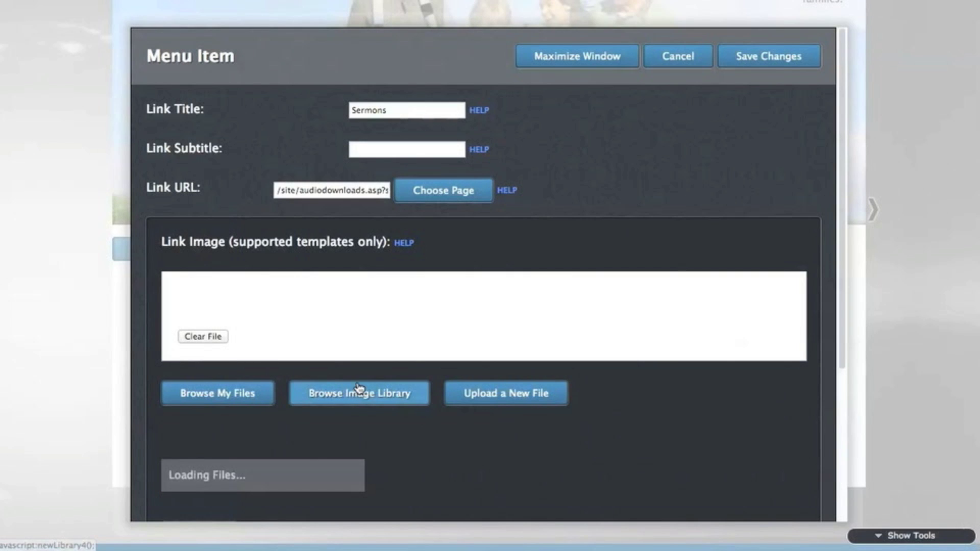
{"action": "scroll", "coordinate": [415, 376], "scroll_direction": "down", "scroll_amount": 3}
{"action": "scroll", "coordinate": [414, 376], "scroll_direction": "down", "scroll_amount": 3}
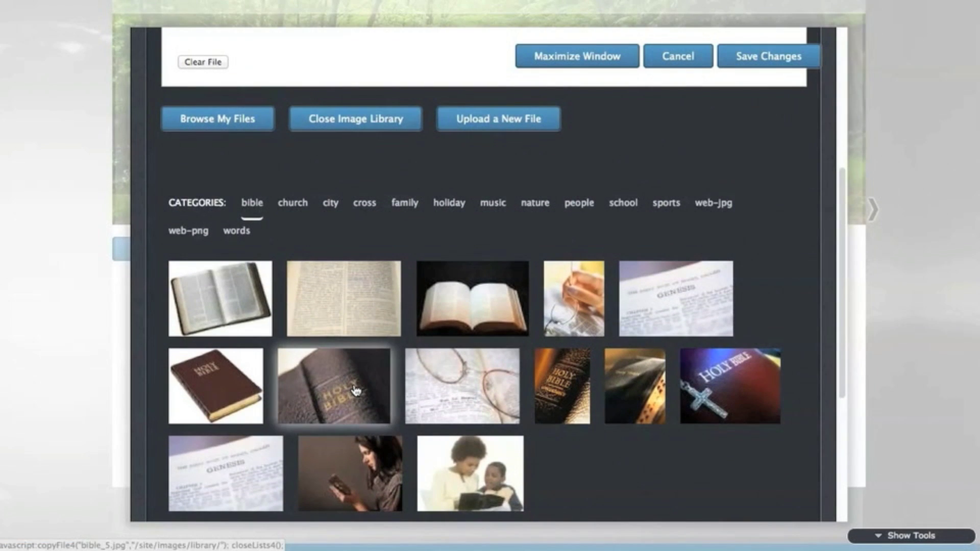
{"action": "left_click", "coordinate": [355, 391]}
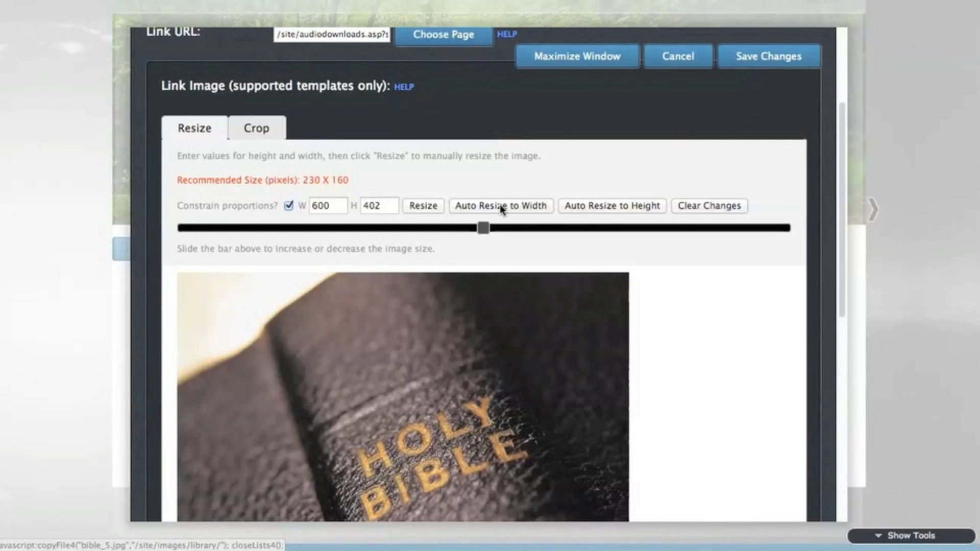
{"action": "left_click", "coordinate": [500, 205]}
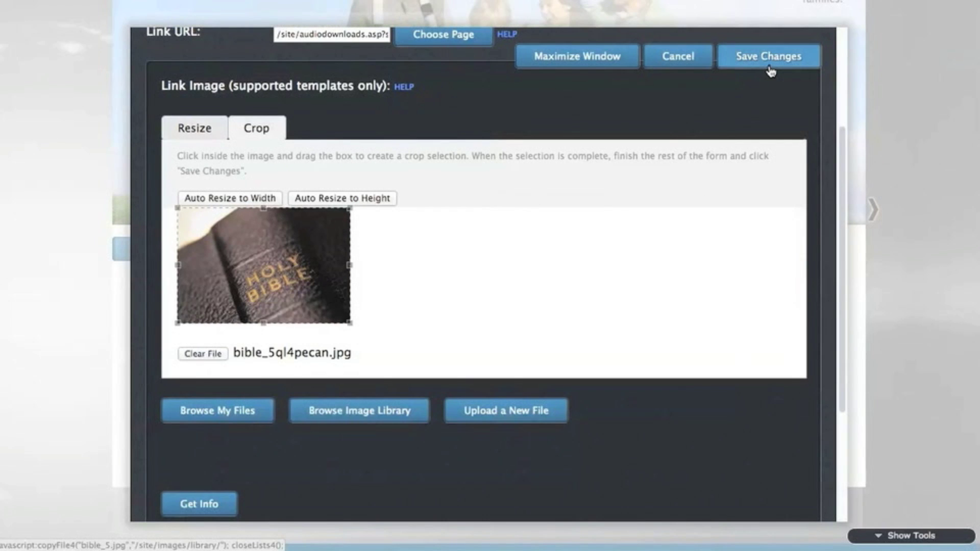
{"action": "left_click", "coordinate": [769, 64]}
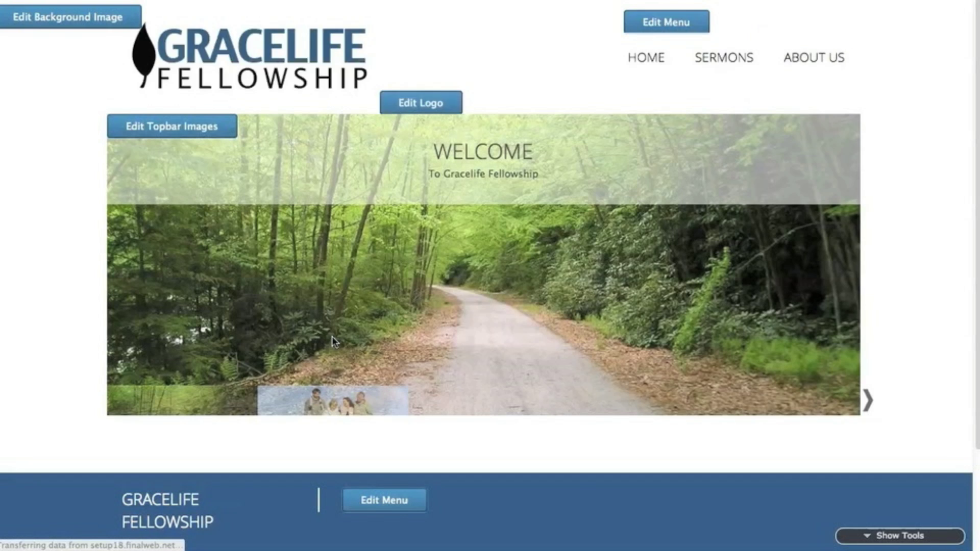
{"action": "scroll", "coordinate": [332, 342], "scroll_direction": "down", "scroll_amount": 3}
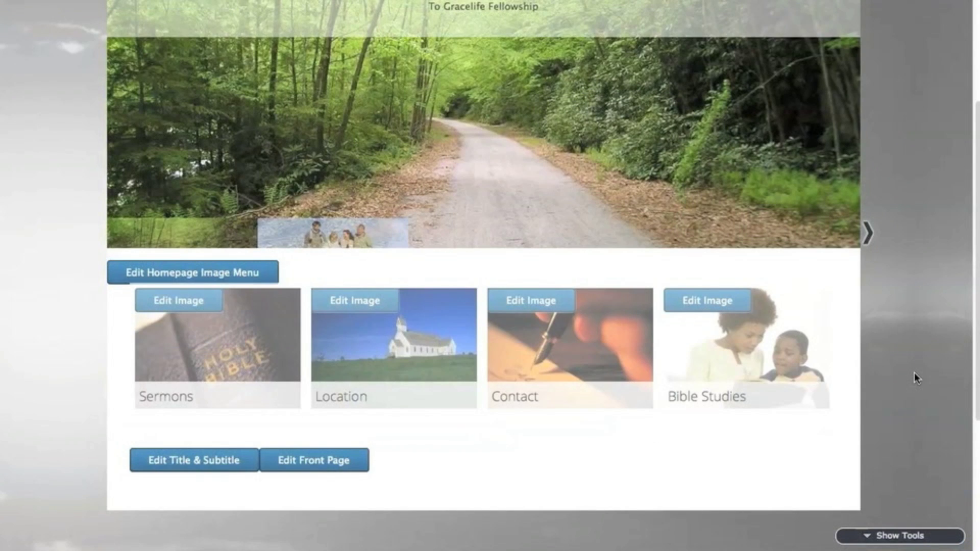
Step: Set the front page title to 'Thank you for visiting our site' and save it
{"action": "scroll", "coordinate": [914, 374], "scroll_direction": "down", "scroll_amount": 2}
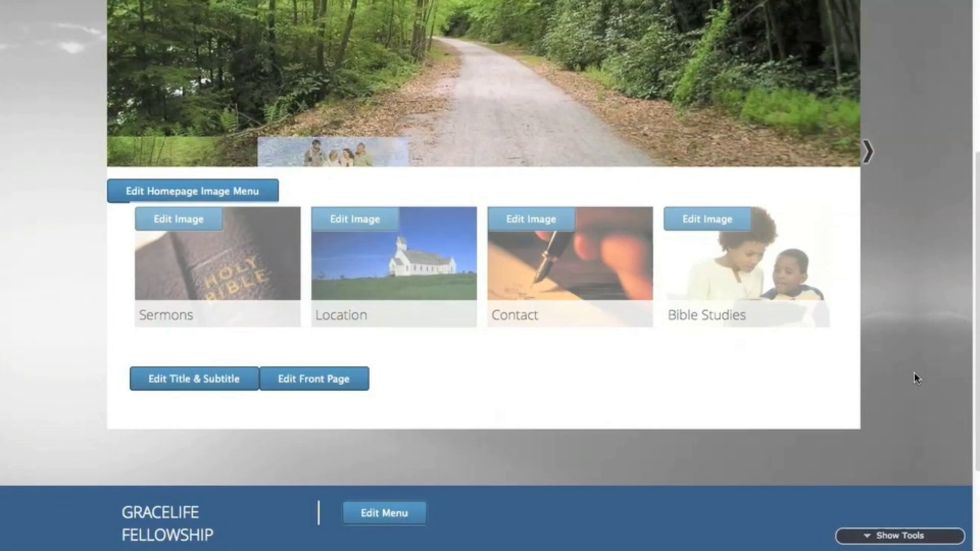
{"action": "left_click", "coordinate": [331, 379]}
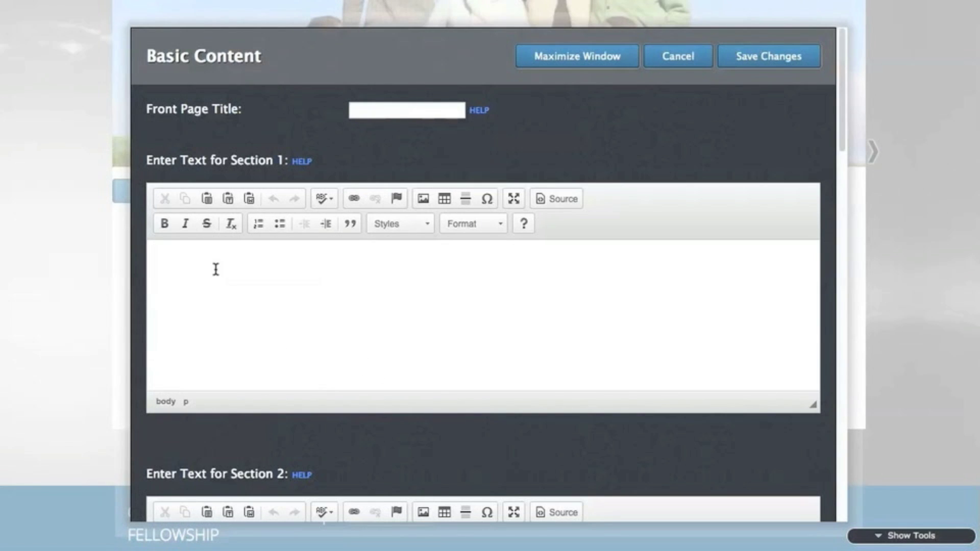
{"action": "left_click", "coordinate": [393, 111]}
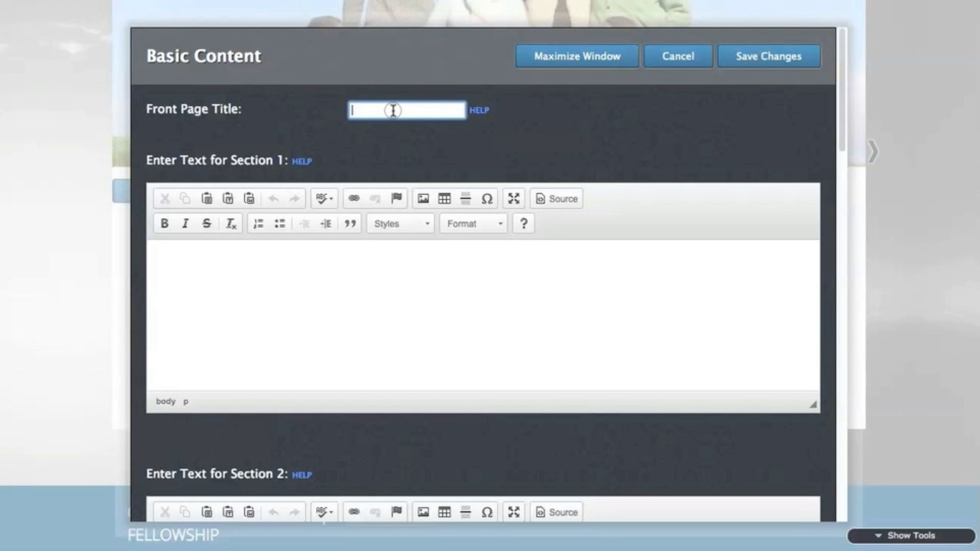
{"action": "type", "text": "Thank you for visiti"}
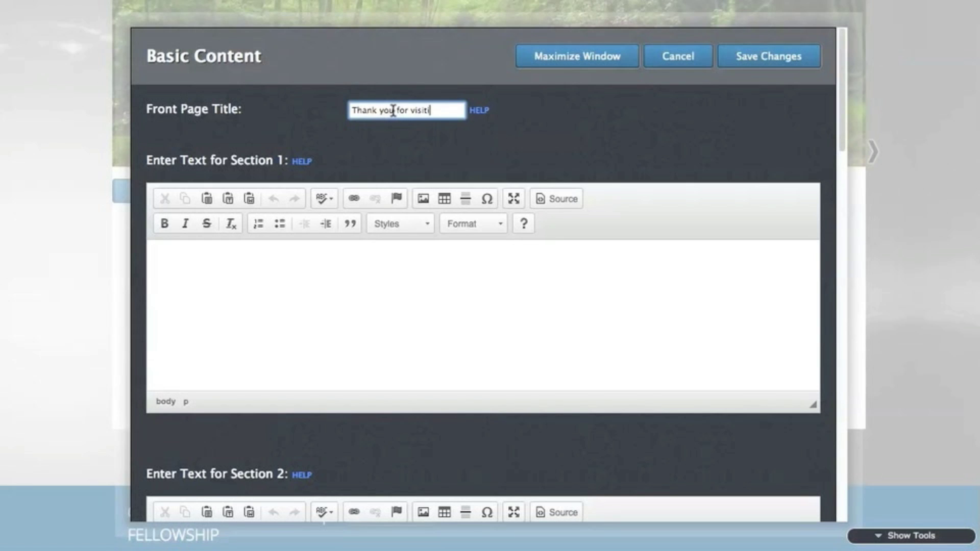
{"action": "type", "text": "ng our site"}
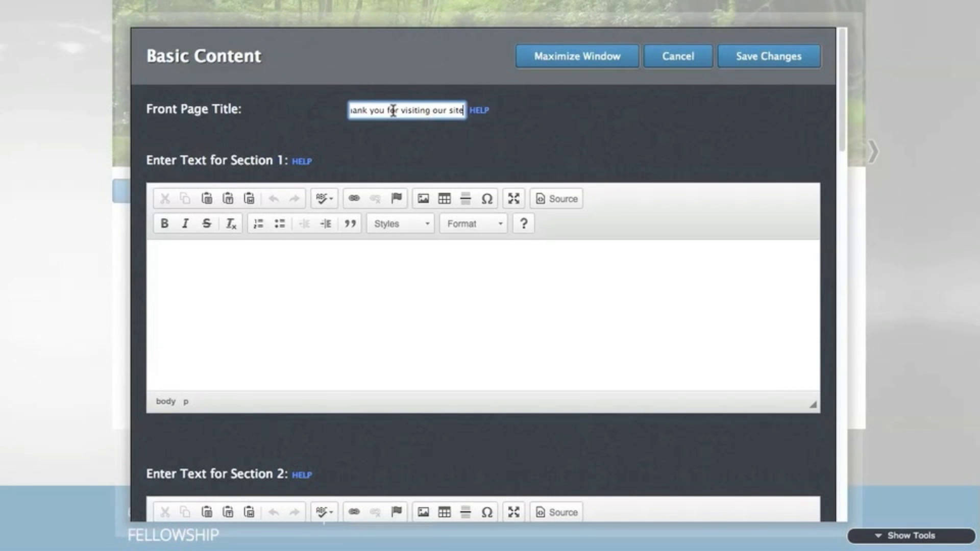
{"action": "left_click", "coordinate": [784, 57]}
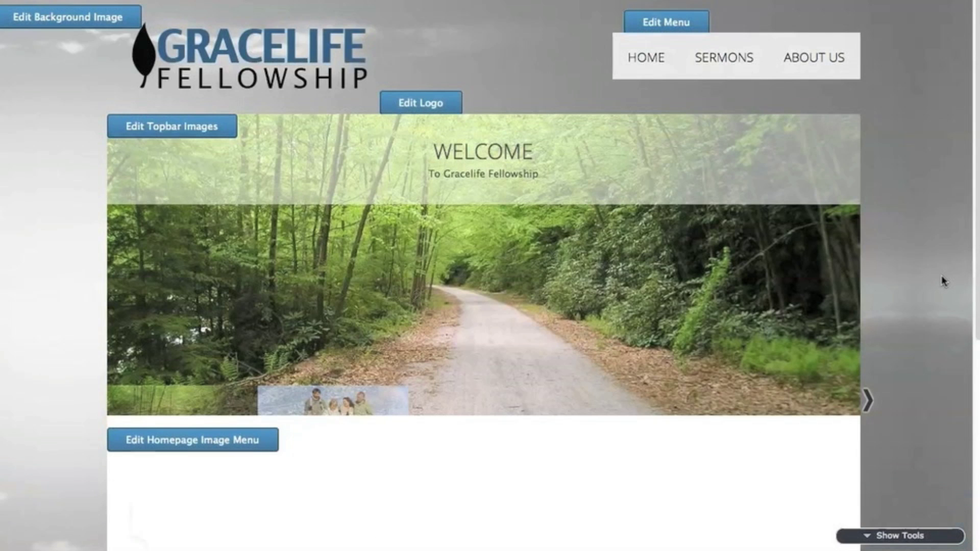
Step: Go to the Sermons page from the top menu
{"action": "scroll", "coordinate": [943, 281], "scroll_direction": "down", "scroll_amount": 7}
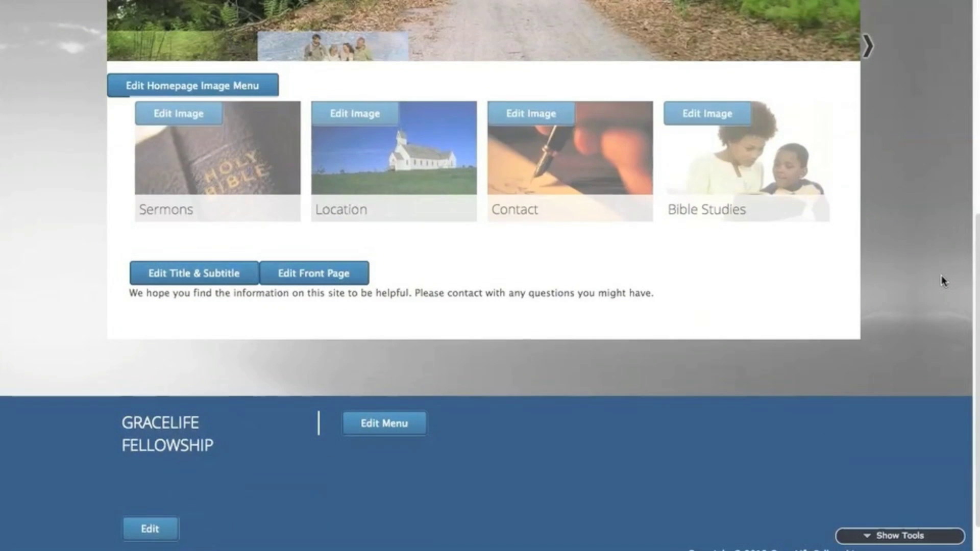
{"action": "scroll", "coordinate": [943, 281], "scroll_direction": "up", "scroll_amount": 7}
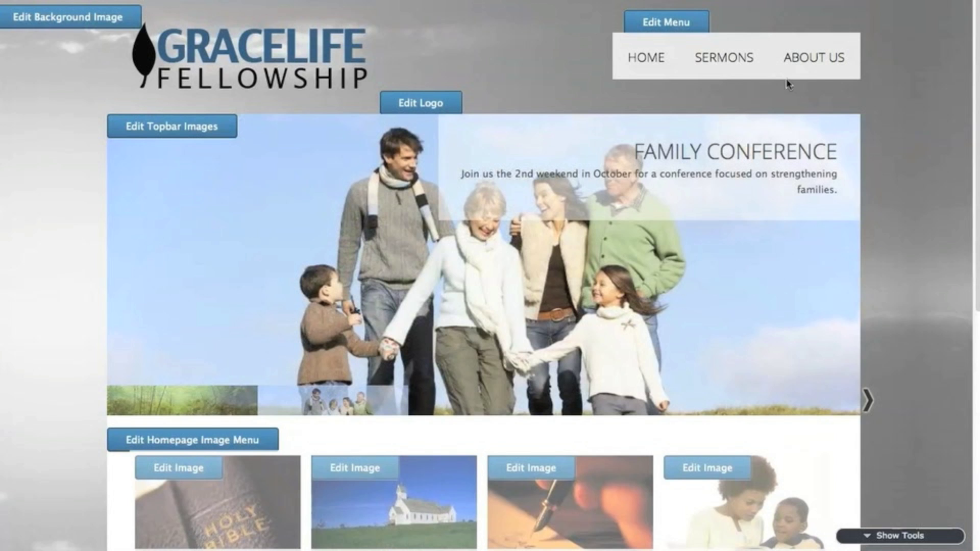
{"action": "left_click", "coordinate": [727, 61]}
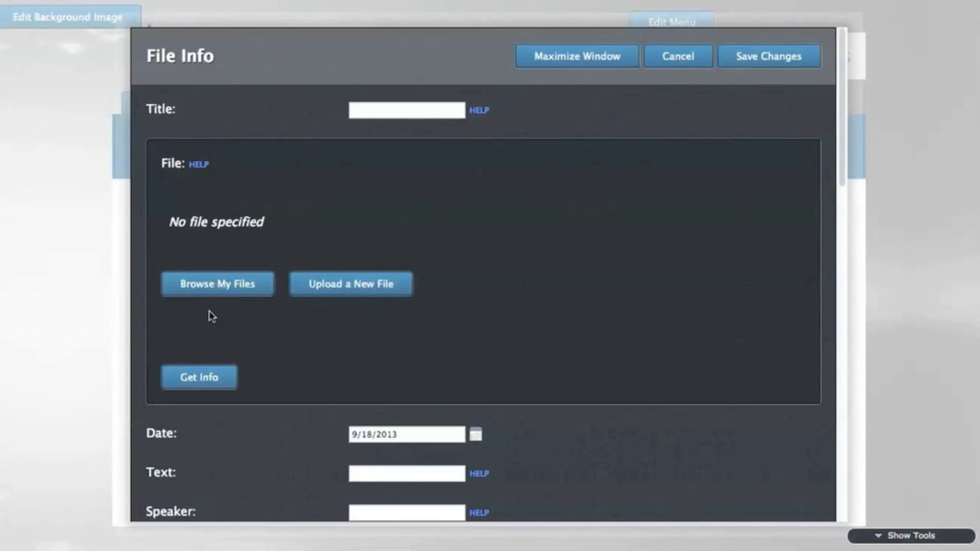
Step: Add the sermon 'God and the Ideas of Man' (9/18/2013, Genesis) with its MP3 attached
{"action": "left_click", "coordinate": [361, 286]}
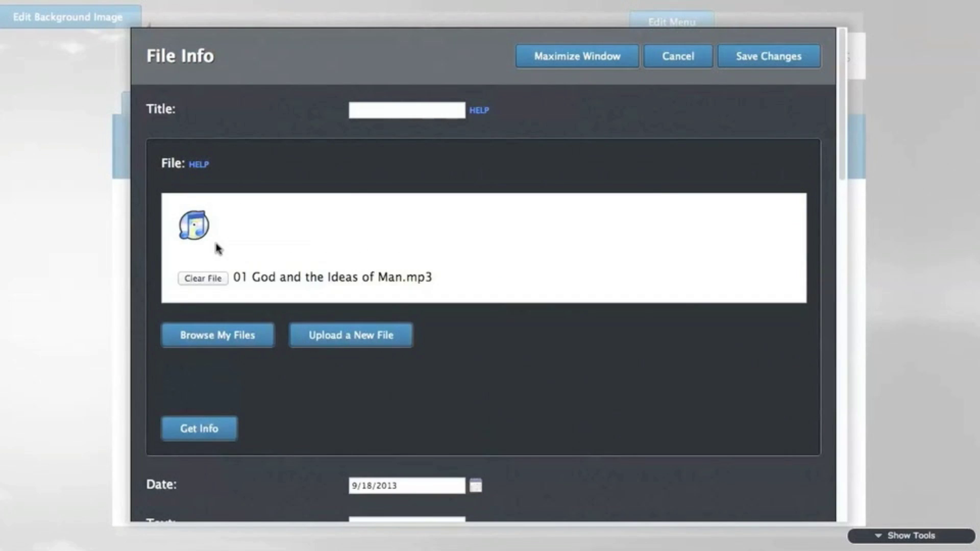
{"action": "left_click", "coordinate": [389, 111]}
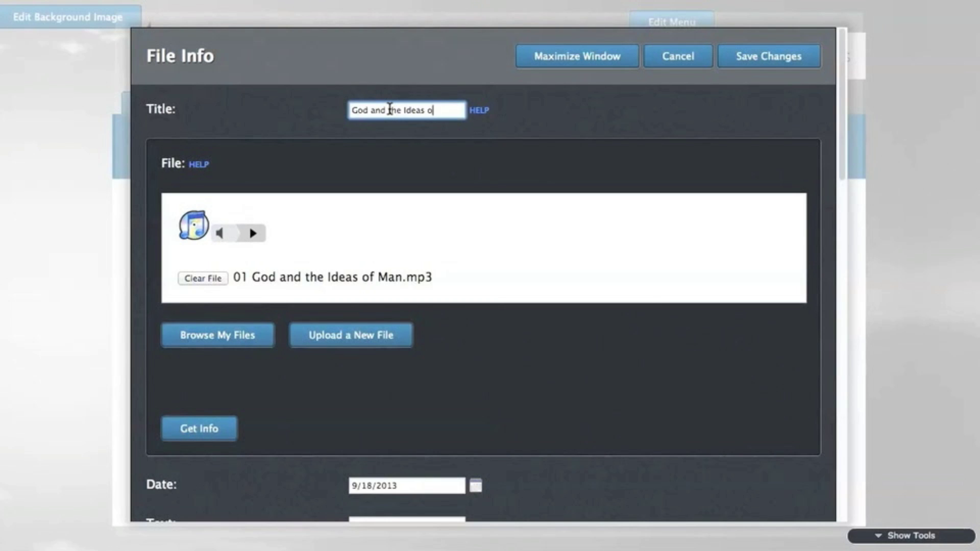
{"action": "scroll", "coordinate": [568, 346], "scroll_direction": "down", "scroll_amount": 5}
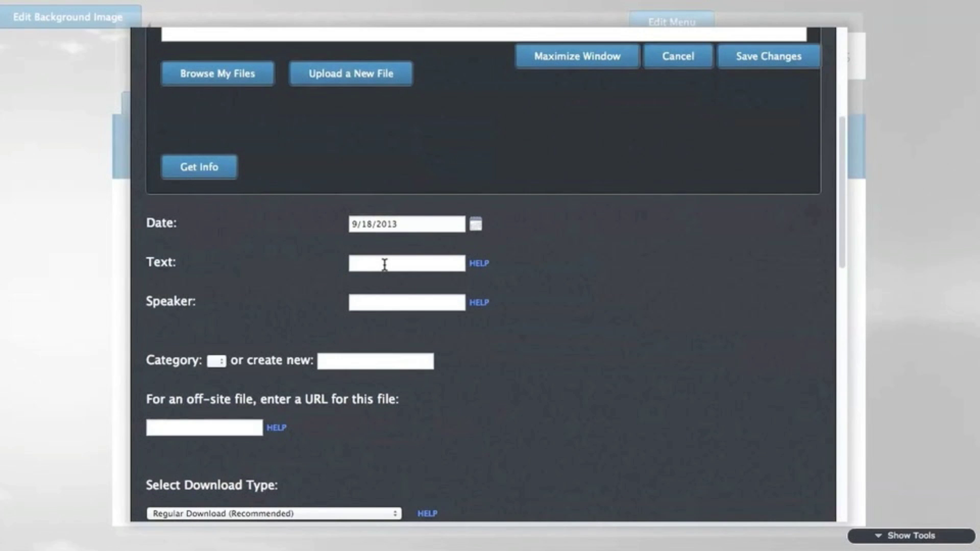
{"action": "left_click", "coordinate": [384, 264]}
{"action": "type", "text": "Genesis"}
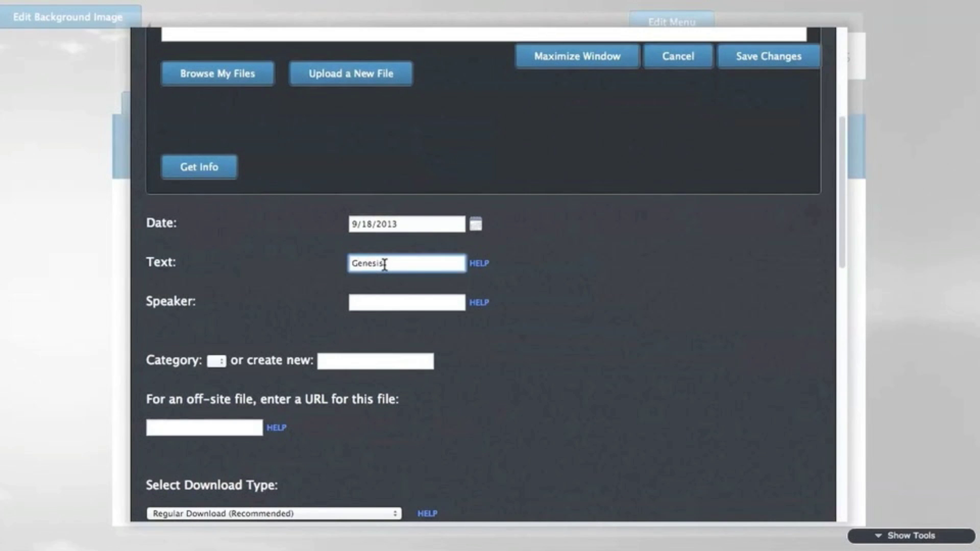
{"action": "scroll", "coordinate": [391, 305], "scroll_direction": "down", "scroll_amount": 10}
{"action": "left_click", "coordinate": [219, 486]}
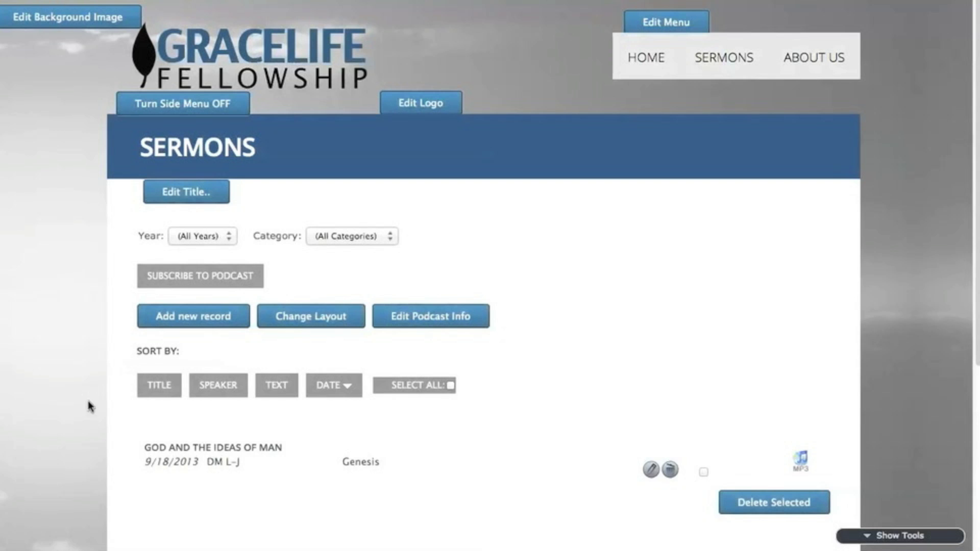
Step: Check the God and the Ideas of Man sermon page and its audio, then return home
{"action": "left_click", "coordinate": [240, 452]}
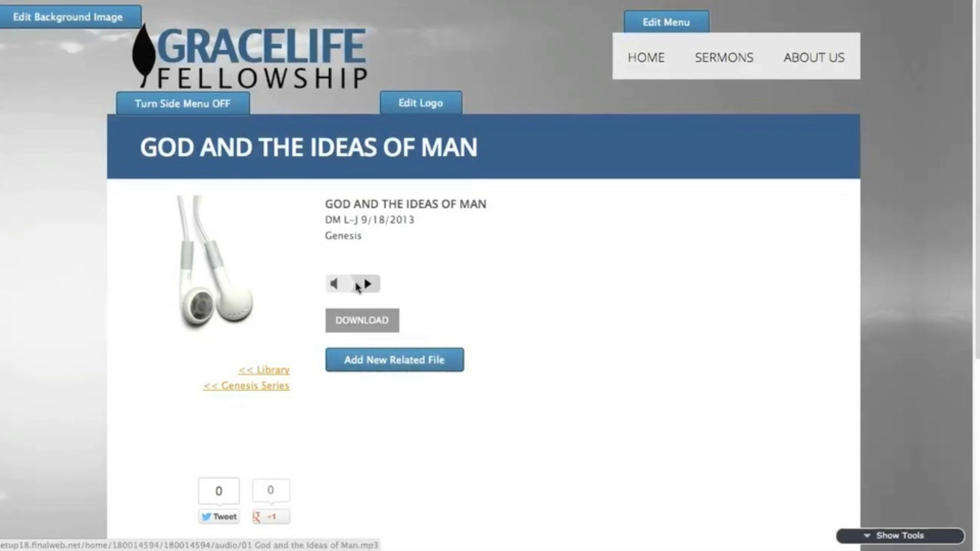
{"action": "left_click", "coordinate": [365, 284]}
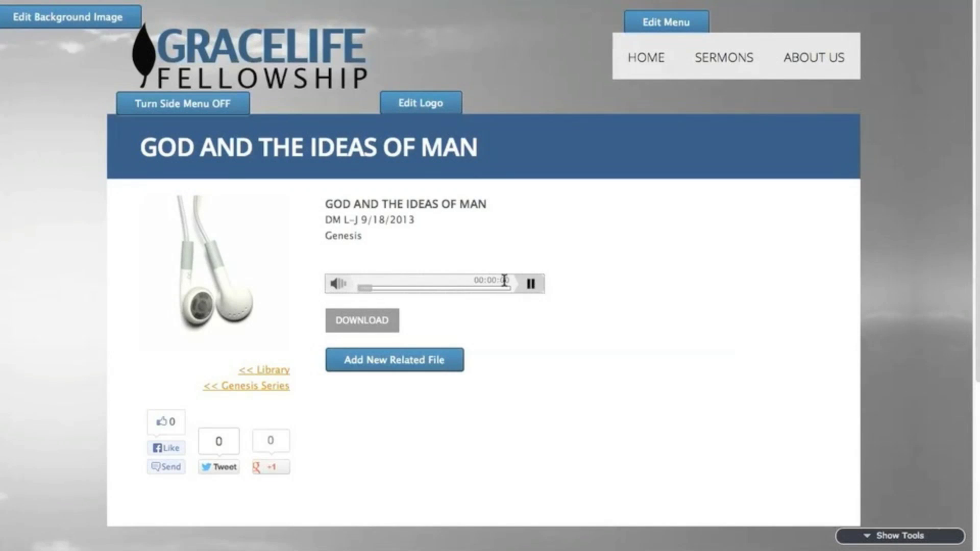
{"action": "left_click", "coordinate": [530, 286]}
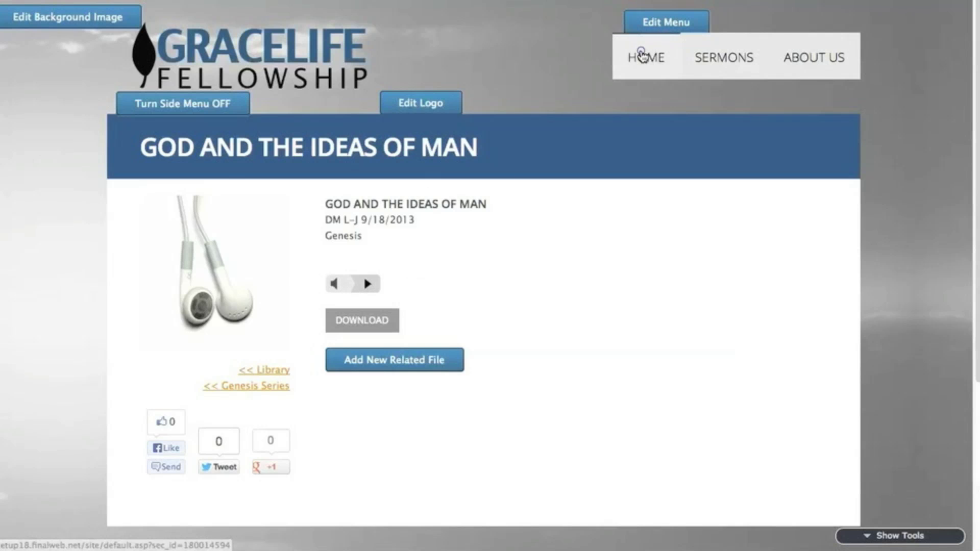
{"action": "left_click", "coordinate": [642, 55]}
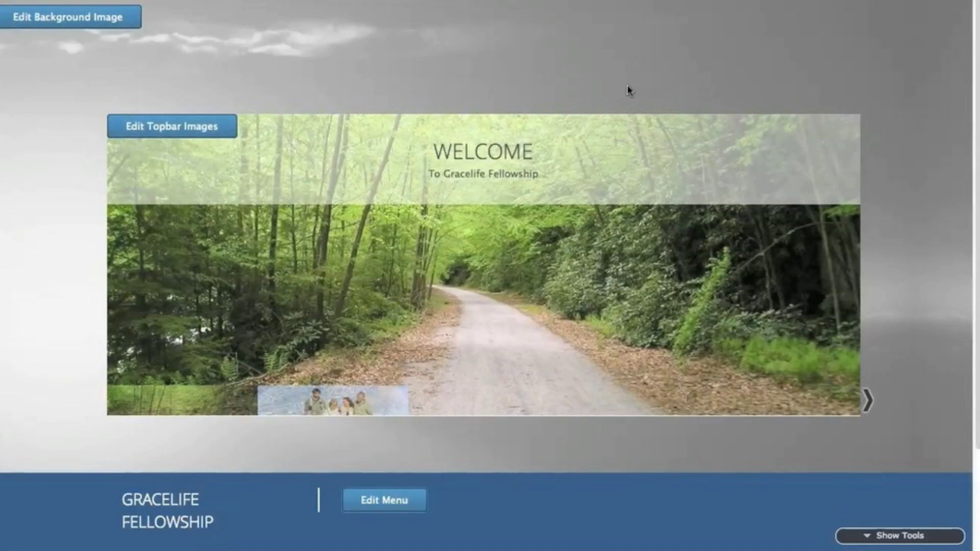
Step: Start a new leader record on the Leadership page and upload the pastor's pulpit photo
{"action": "mouse_move", "coordinate": [794, 60]}
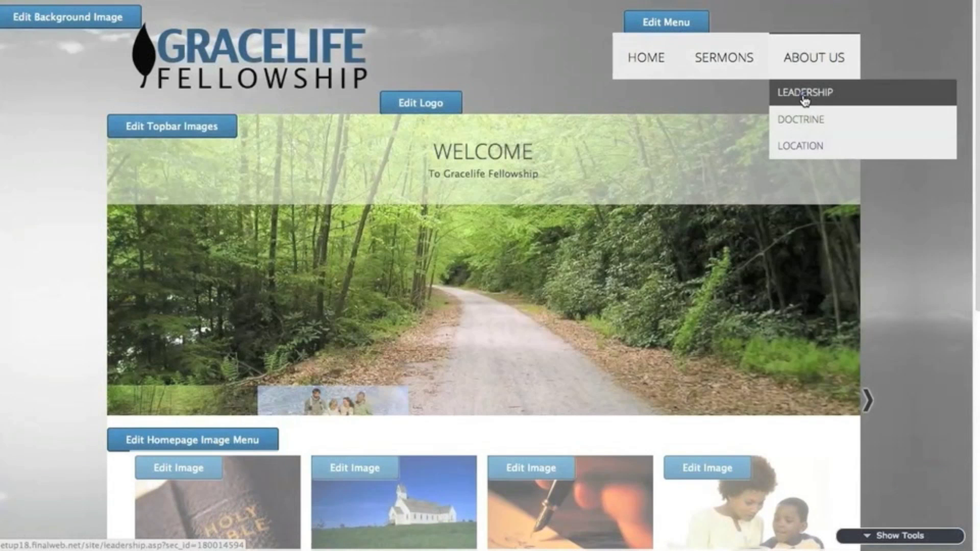
{"action": "left_click", "coordinate": [804, 96]}
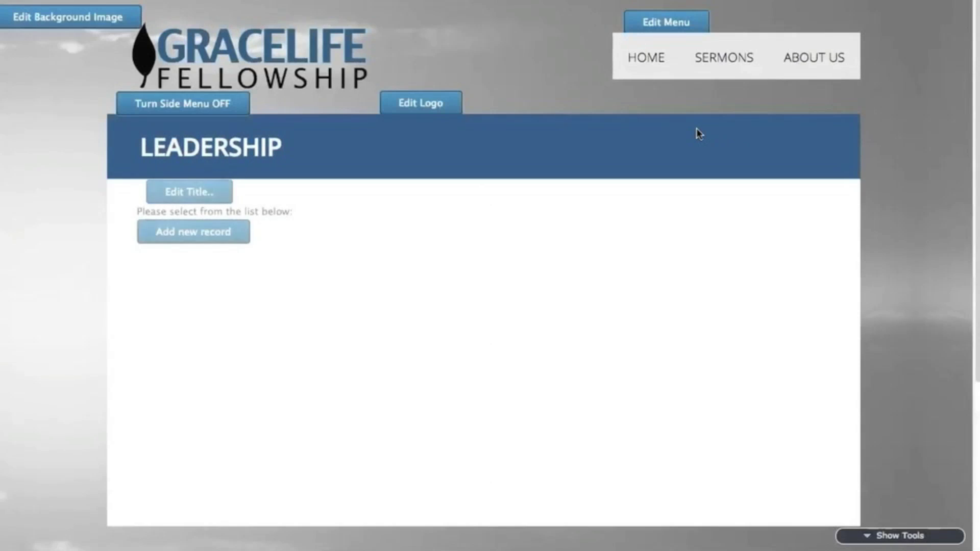
{"action": "left_click", "coordinate": [201, 233]}
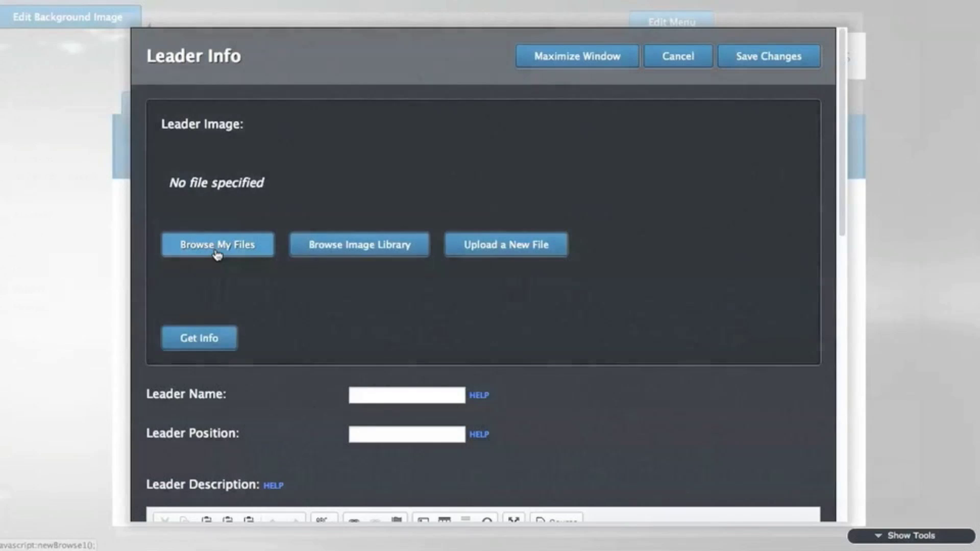
{"action": "left_click", "coordinate": [218, 253]}
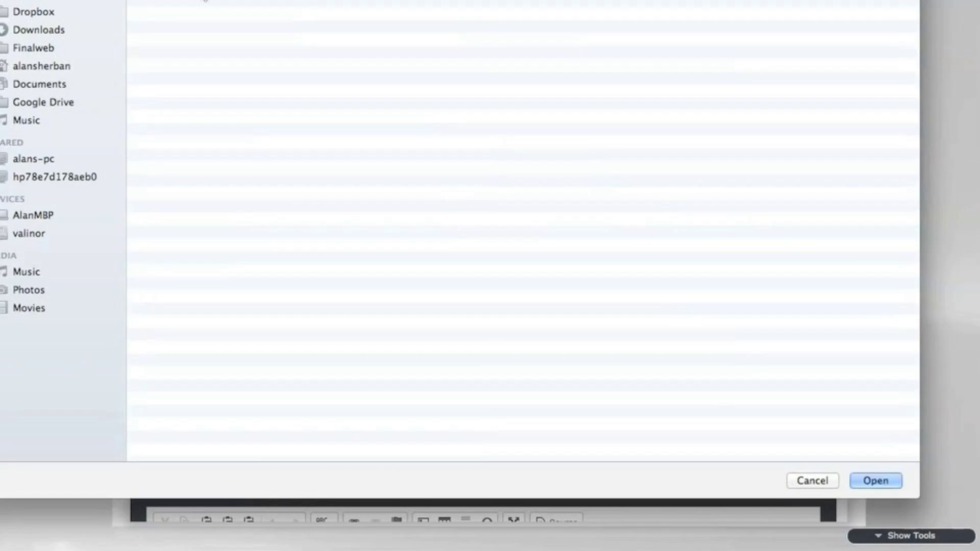
{"action": "key", "text": "Return"}
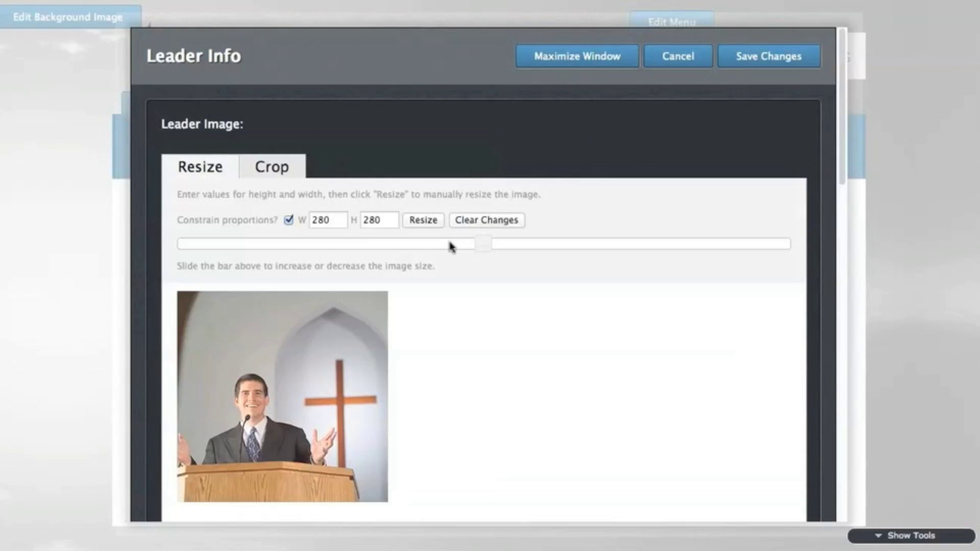
{"action": "scroll", "coordinate": [479, 325], "scroll_direction": "down", "scroll_amount": 10}
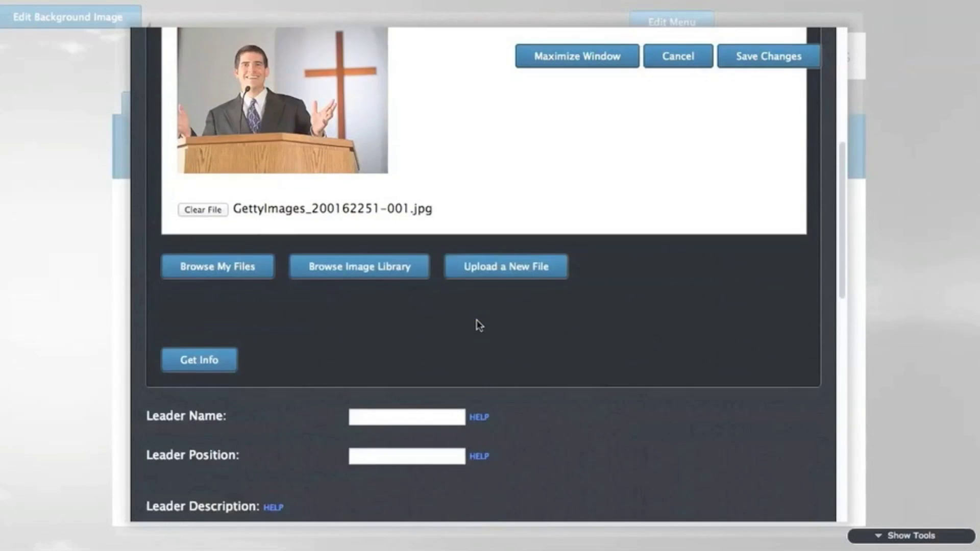
{"action": "scroll", "coordinate": [479, 325], "scroll_direction": "down", "scroll_amount": 5}
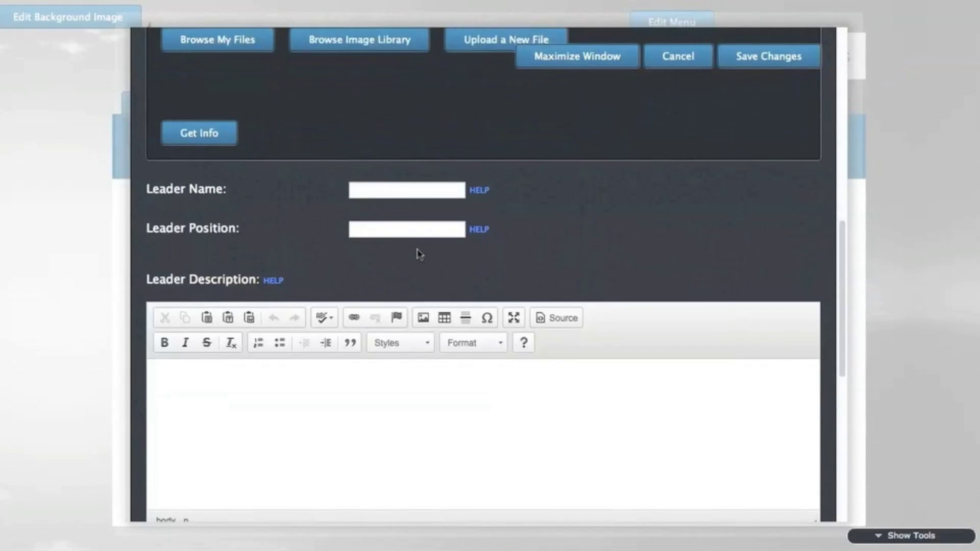
Step: Enter the pastor's name with position Pastor-Teacher, then open his detail page
{"action": "left_click", "coordinate": [394, 95]}
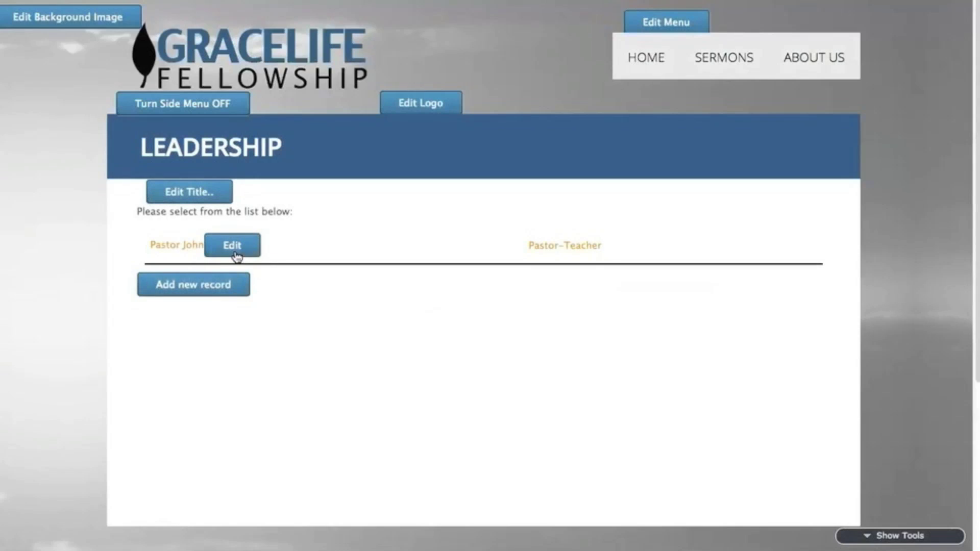
{"action": "left_click", "coordinate": [183, 248]}
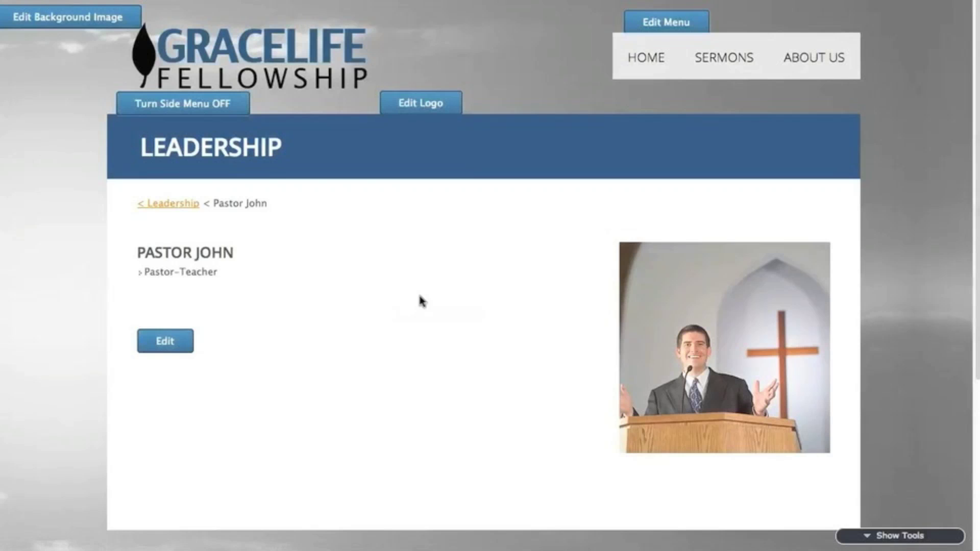
{"action": "mouse_move", "coordinate": [825, 72]}
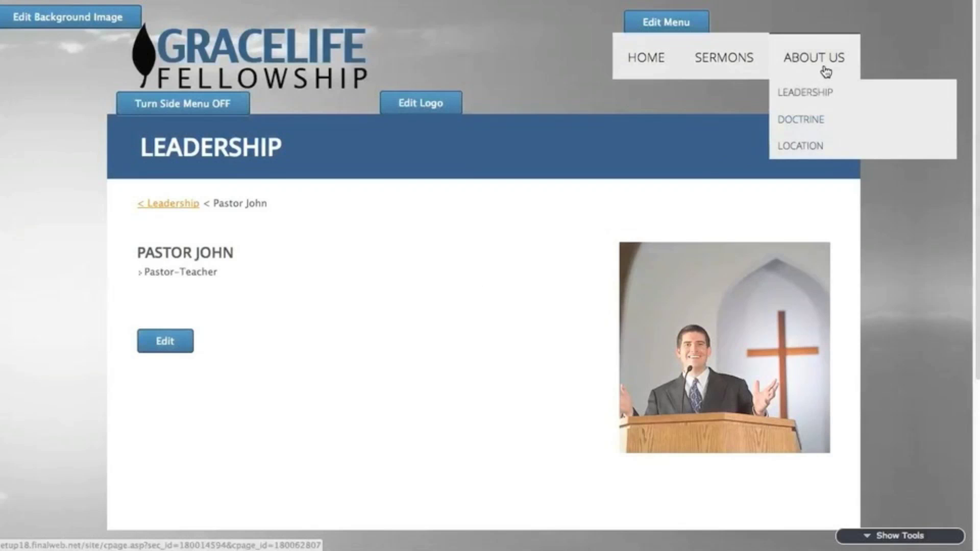
Step: Add a No Image text section to the Doctrine page with the pasted doctrinal-confession intro
{"action": "left_click", "coordinate": [811, 127]}
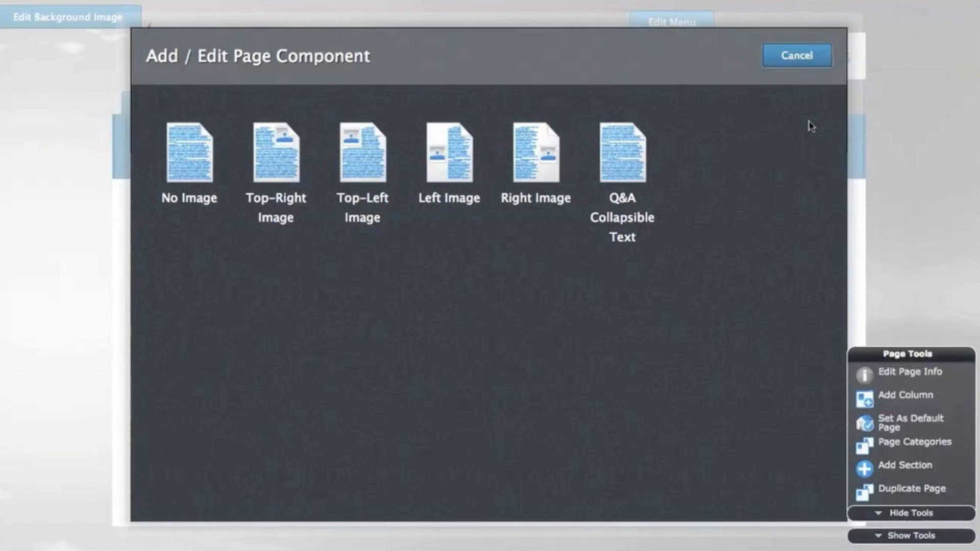
{"action": "left_click", "coordinate": [192, 153]}
{"action": "left_click", "coordinate": [231, 242]}
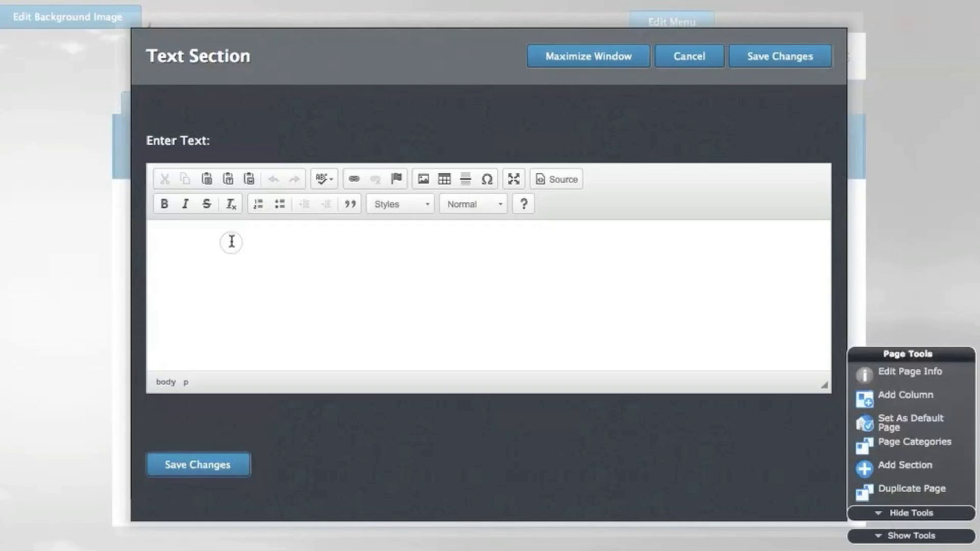
{"action": "type", "text": "Below you will find a summary of what our church holds as a doctrinal confession."}
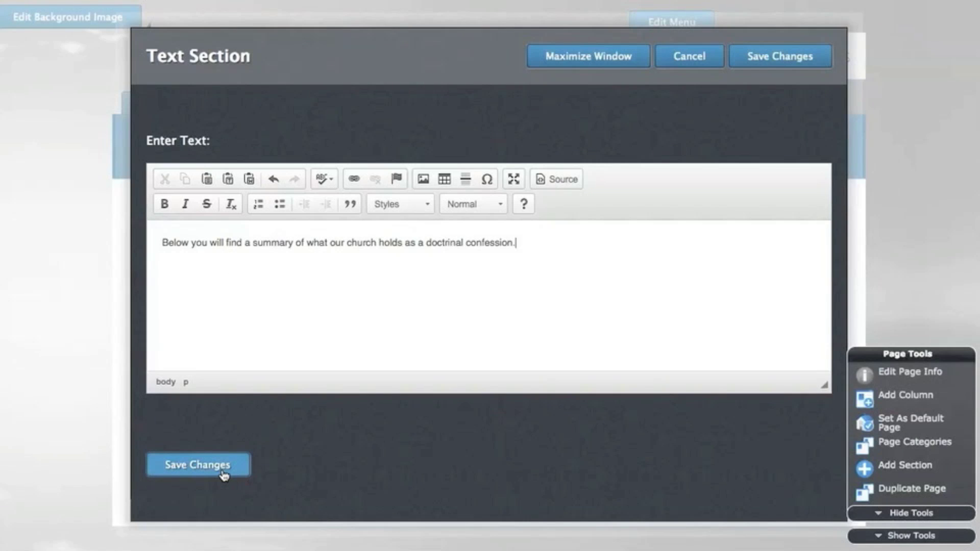
{"action": "left_click", "coordinate": [223, 473]}
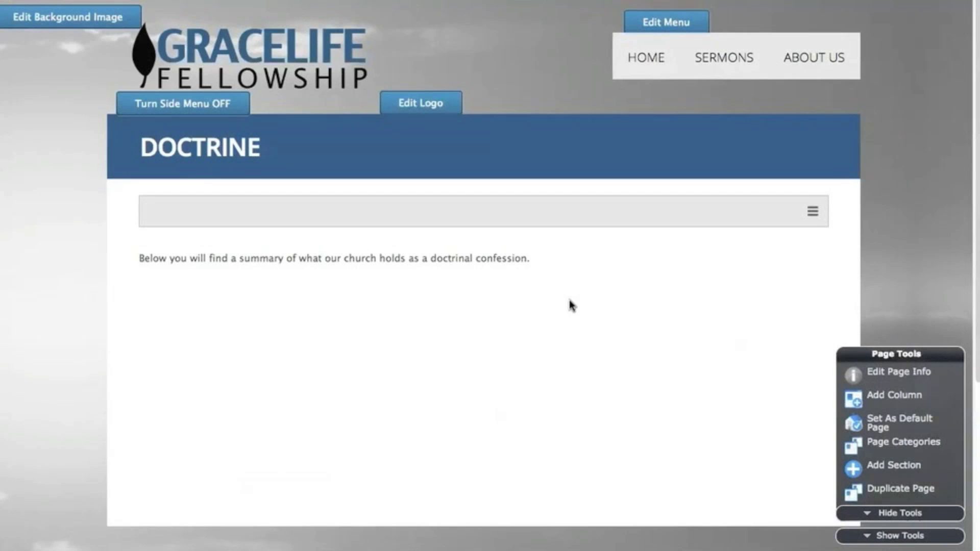
Step: Add a Q&A collapsible section 'What is a Doctrinal Confession' with its answer, and check it expands
{"action": "mouse_move", "coordinate": [800, 231]}
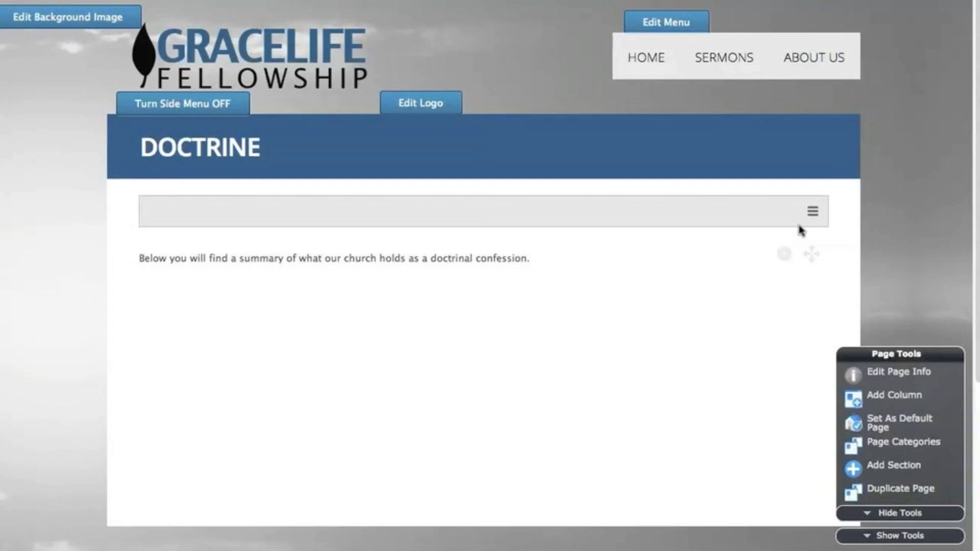
{"action": "left_click", "coordinate": [813, 215]}
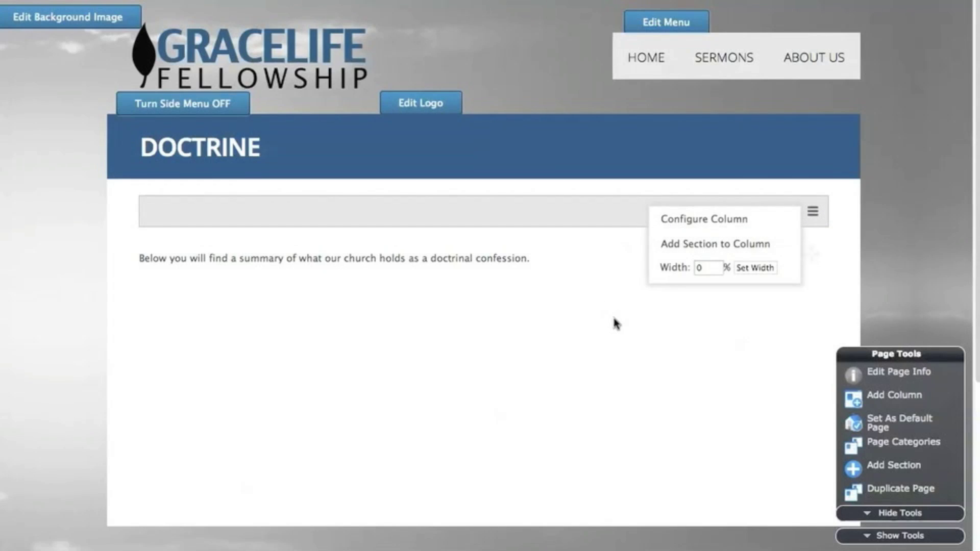
{"action": "left_click", "coordinate": [874, 467]}
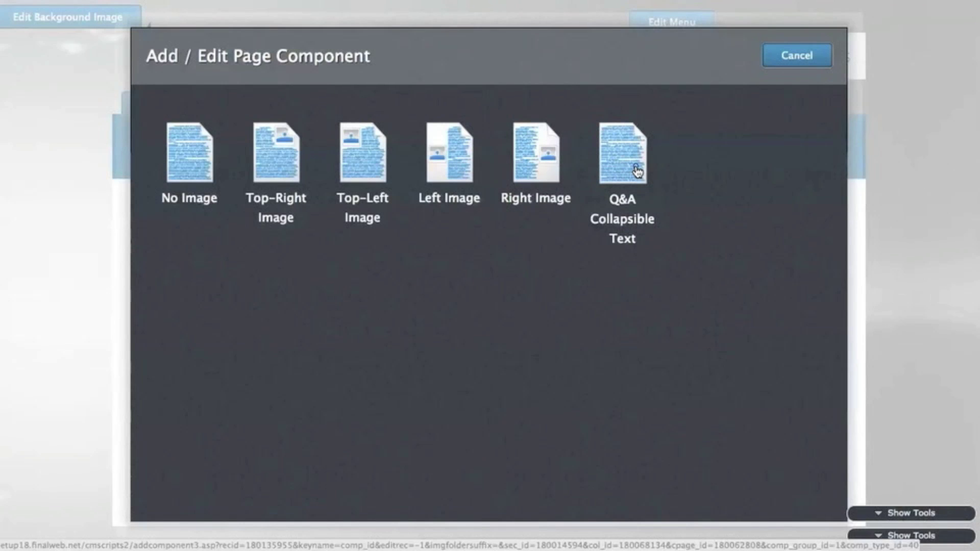
{"action": "left_click", "coordinate": [637, 172]}
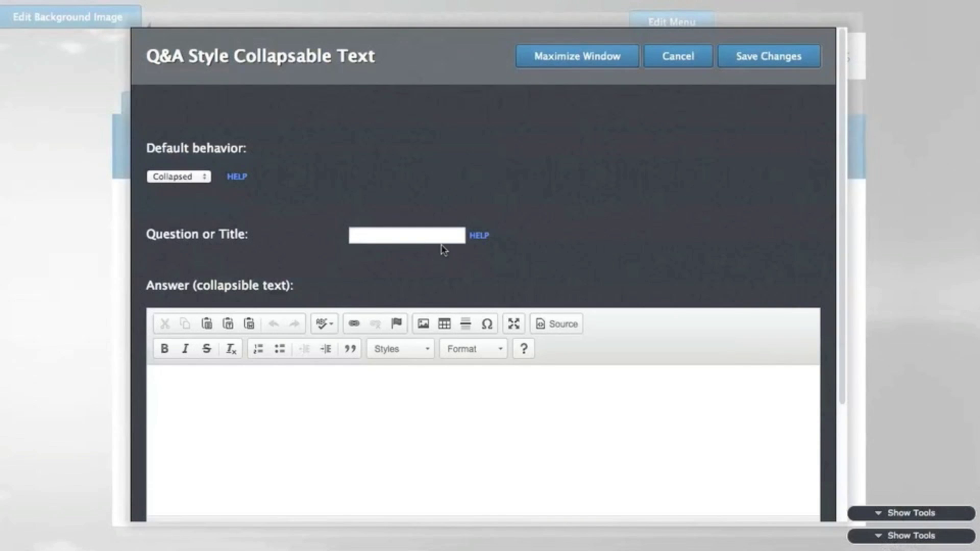
{"action": "left_click", "coordinate": [427, 235]}
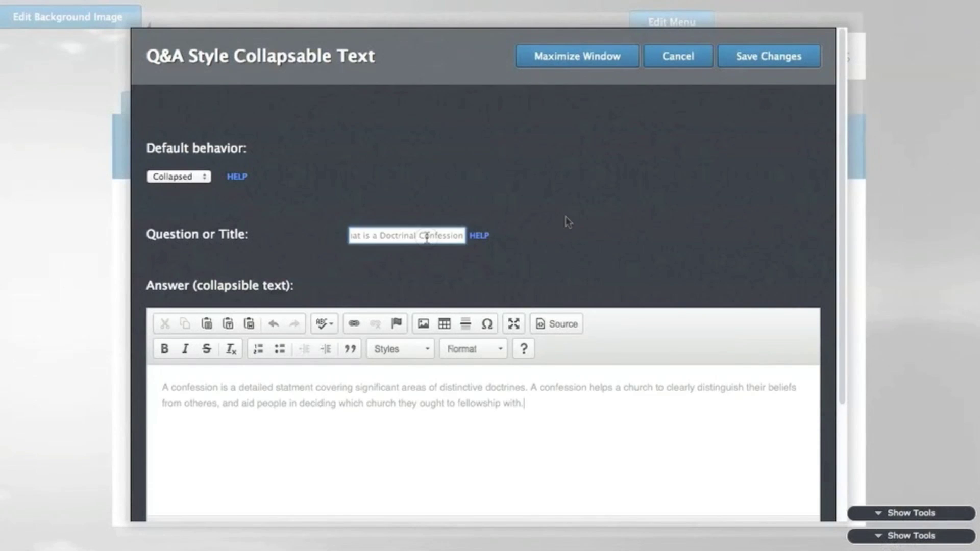
{"action": "scroll", "coordinate": [566, 221], "scroll_direction": "down", "scroll_amount": 3}
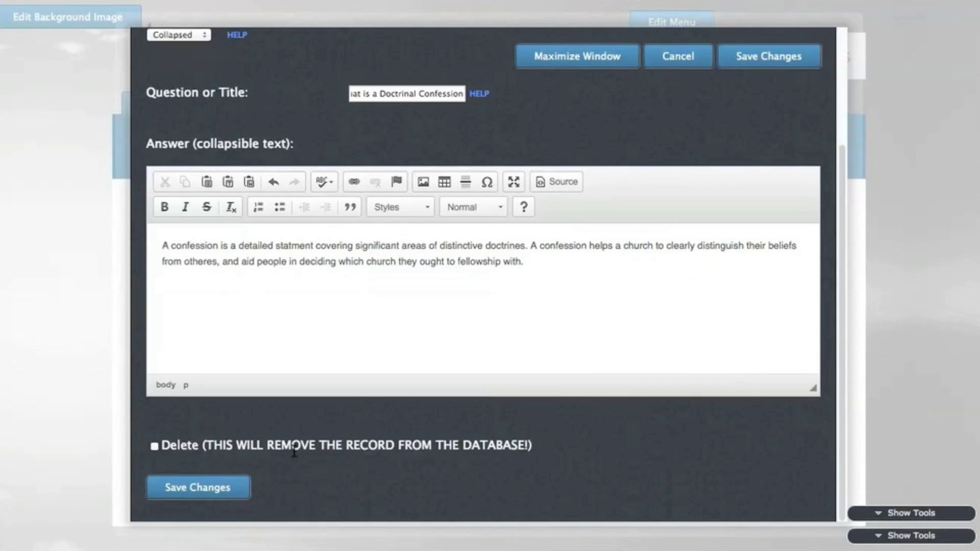
{"action": "left_click", "coordinate": [216, 489]}
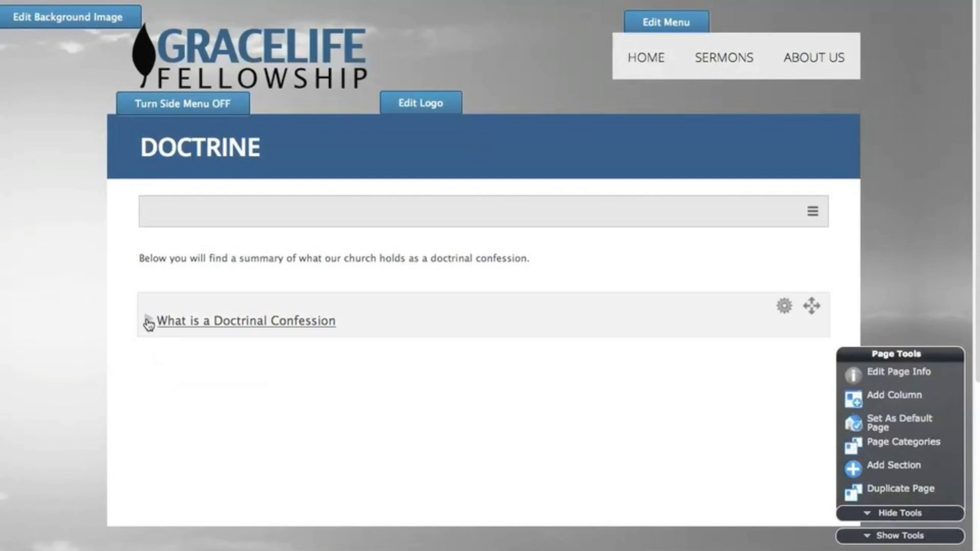
{"action": "left_click", "coordinate": [147, 322]}
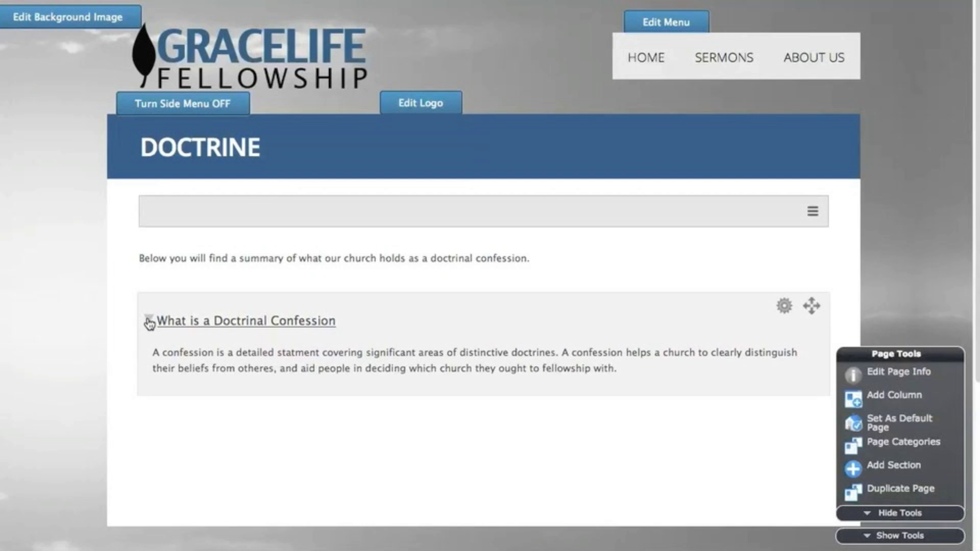
Step: Place a YouTube video component titled 'Our Confession' with the pasted video link below the Q&A
{"action": "left_click", "coordinate": [148, 321]}
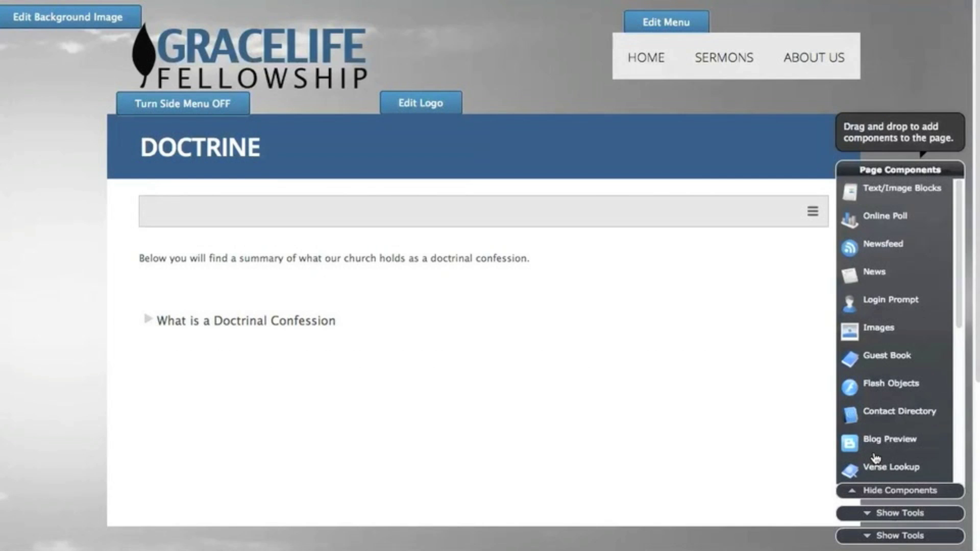
{"action": "scroll", "coordinate": [883, 454], "scroll_direction": "down", "scroll_amount": 10}
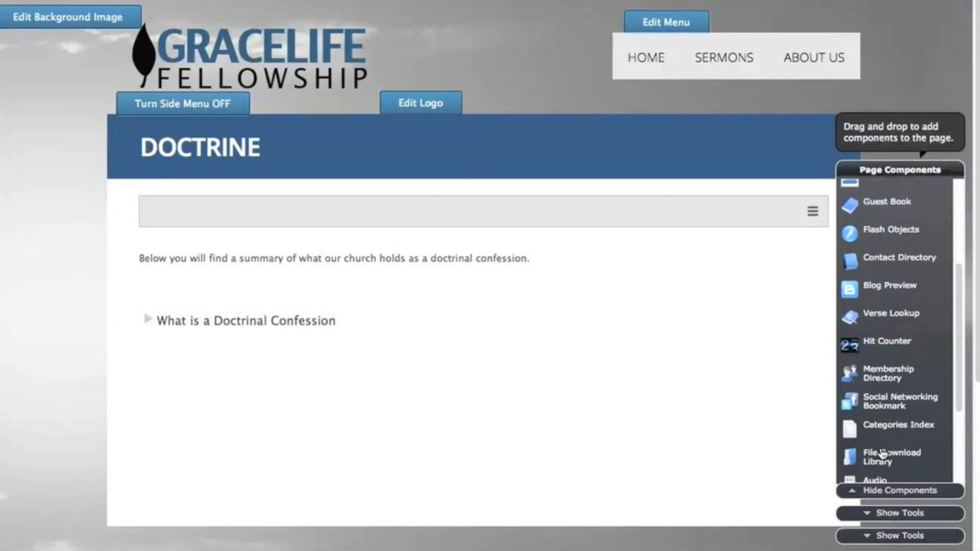
{"action": "left_click_drag", "start_coordinate": [879, 392], "coordinate": [243, 355]}
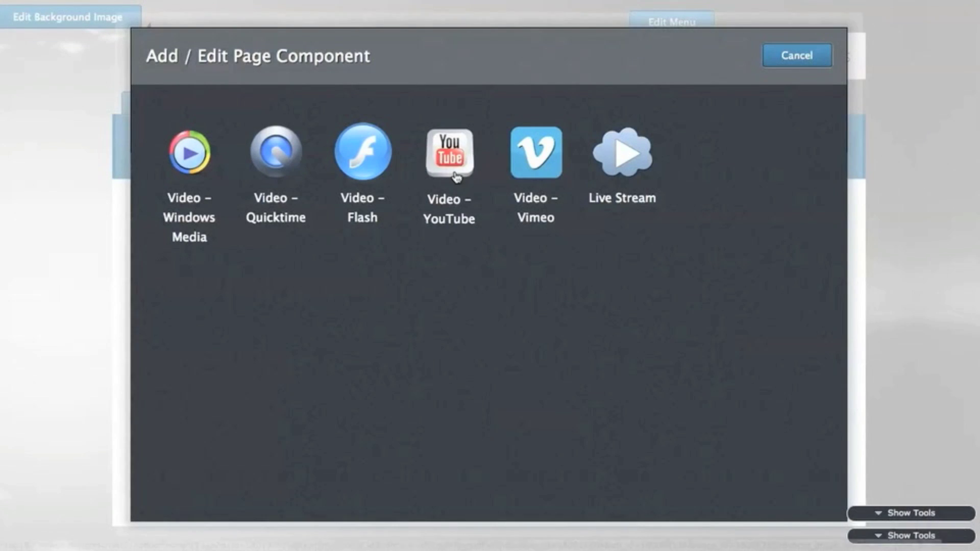
{"action": "left_click", "coordinate": [454, 175]}
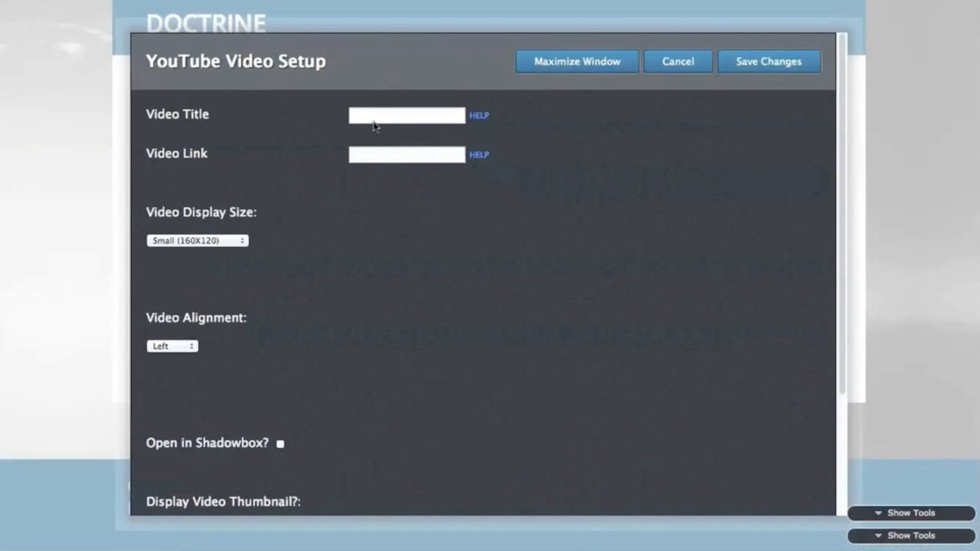
{"action": "left_click", "coordinate": [376, 114]}
{"action": "type", "text": "Our Con"}
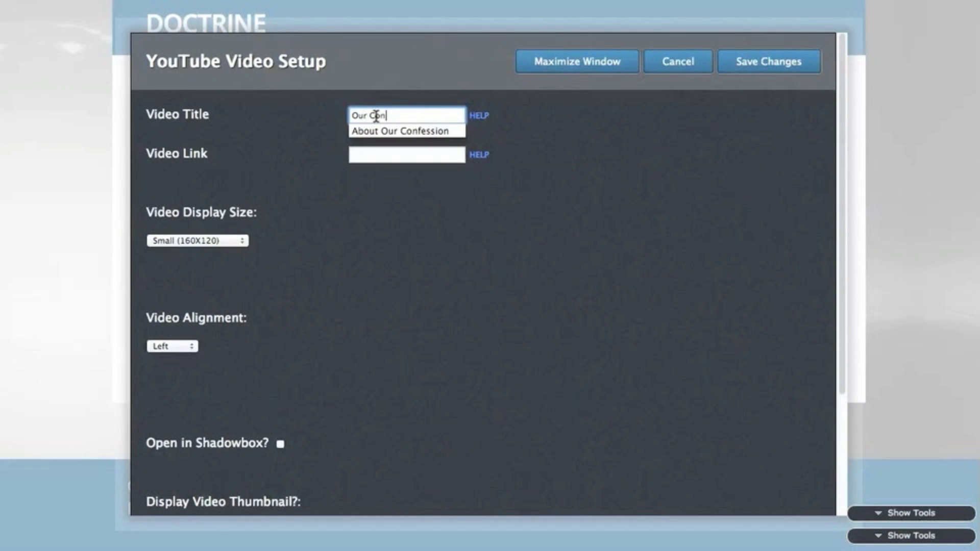
{"action": "type", "text": "fession"}
{"action": "key", "text": "Tab"}
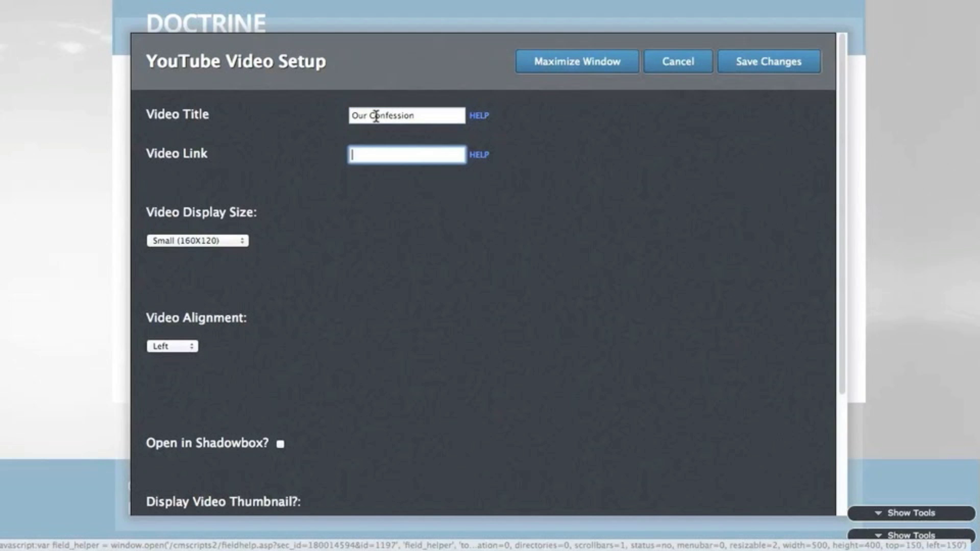
{"action": "type", "text": "http://www.youtube.com/watch?v=tmyh0UjKk2g"}
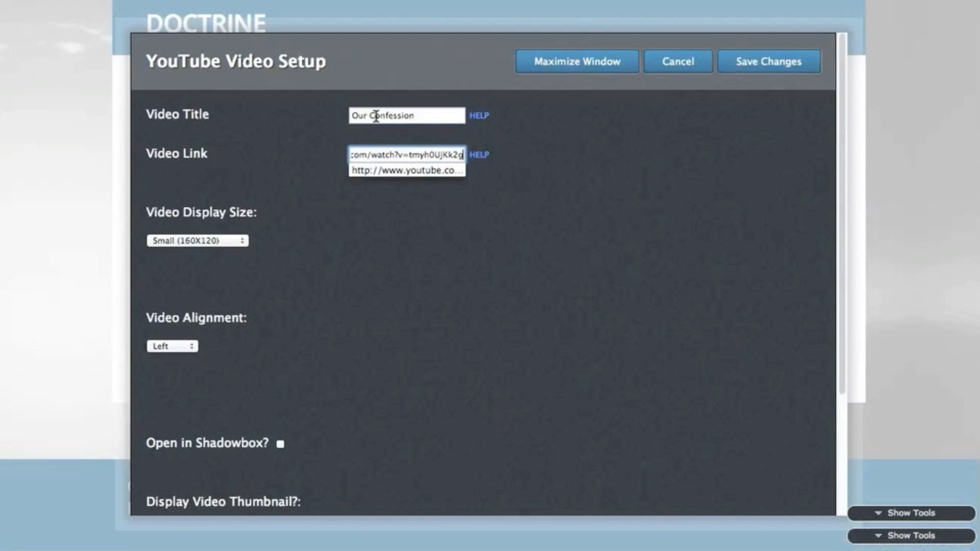
Step: Make the video Large (640X480) with thumbnail Same As Video, save, and test its lightbox
{"action": "left_click", "coordinate": [220, 241]}
{"action": "left_click", "coordinate": [206, 275]}
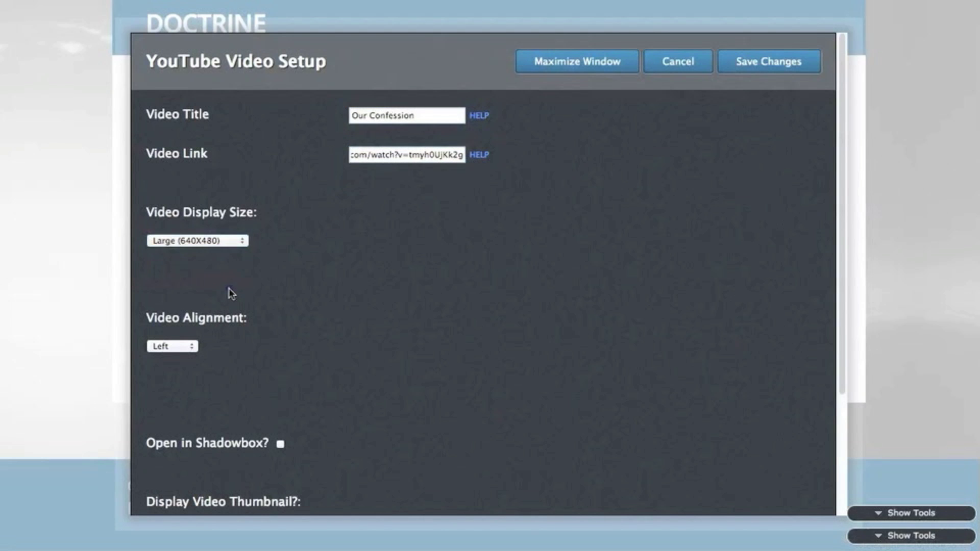
{"action": "scroll", "coordinate": [230, 293], "scroll_direction": "down", "scroll_amount": 5}
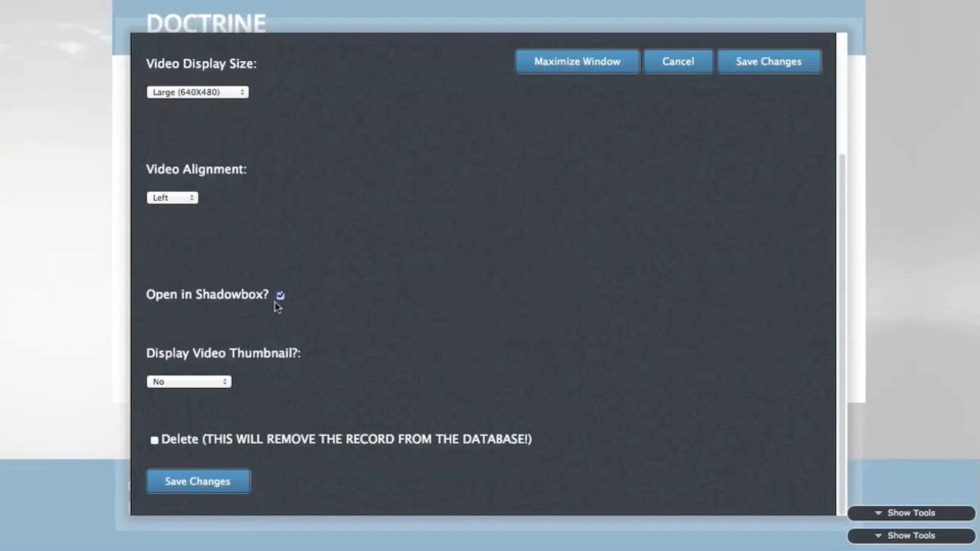
{"action": "left_click", "coordinate": [217, 382]}
{"action": "left_click", "coordinate": [209, 428]}
{"action": "left_click", "coordinate": [211, 481]}
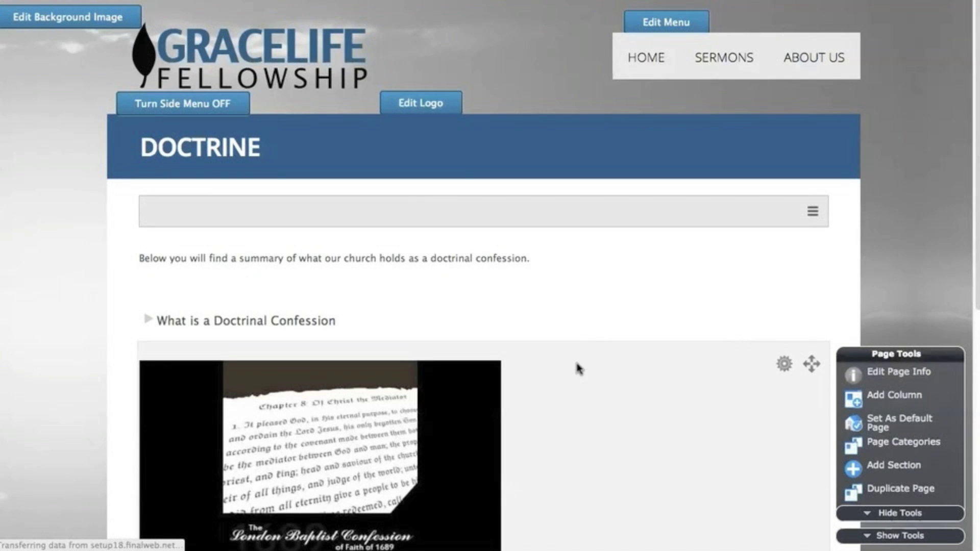
{"action": "scroll", "coordinate": [571, 334], "scroll_direction": "down", "scroll_amount": 5}
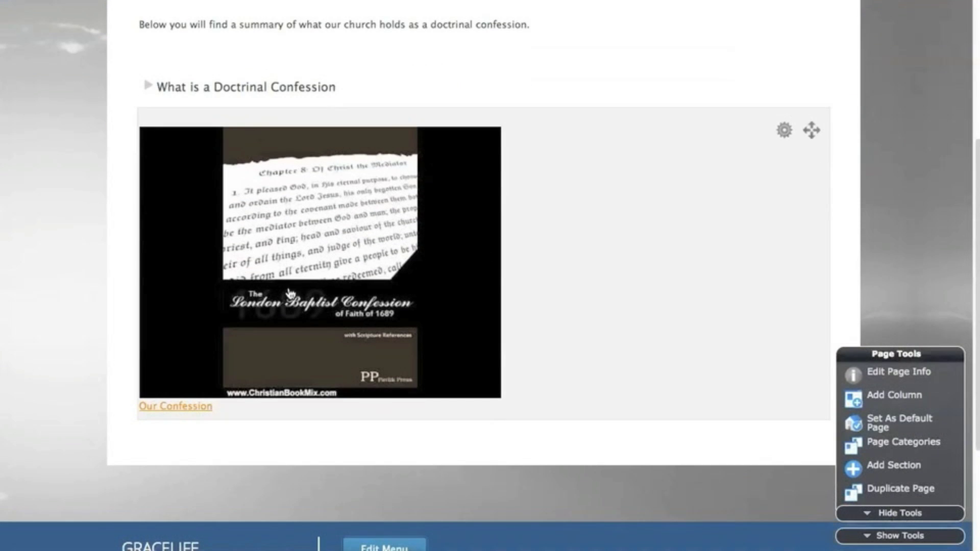
{"action": "left_click", "coordinate": [293, 288]}
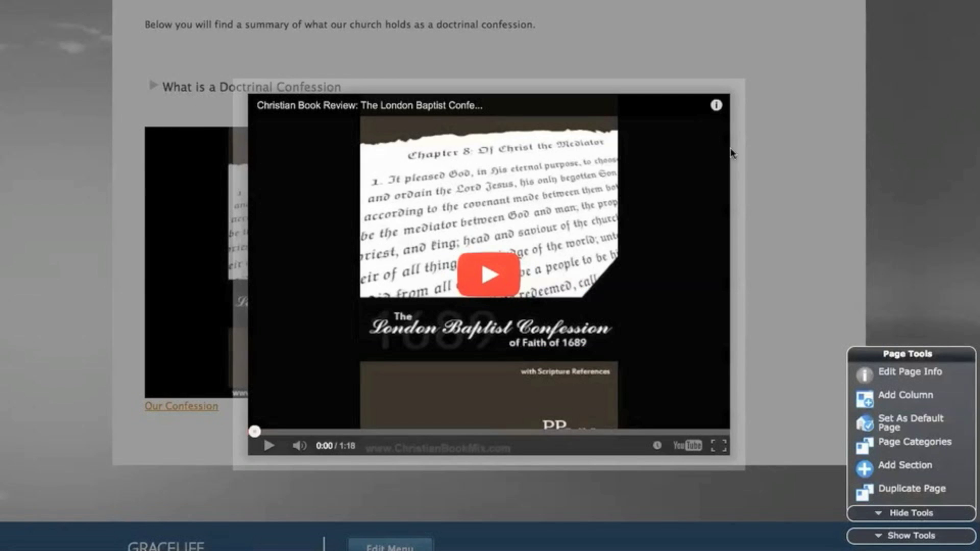
{"action": "left_click", "coordinate": [782, 202]}
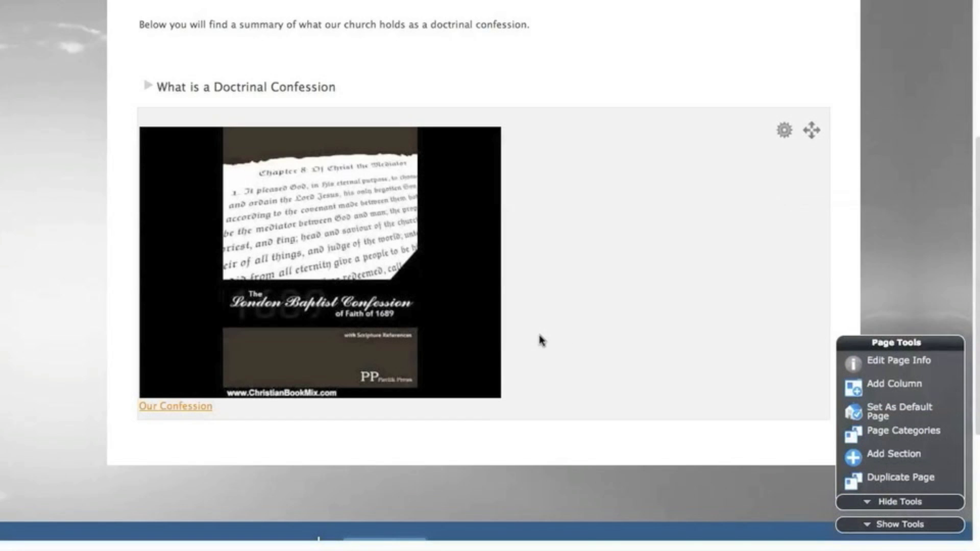
Step: Append 'If you have any questions about what we believe, please feel free to contact our staff' to the intro
{"action": "scroll", "coordinate": [558, 339], "scroll_direction": "up", "scroll_amount": 5}
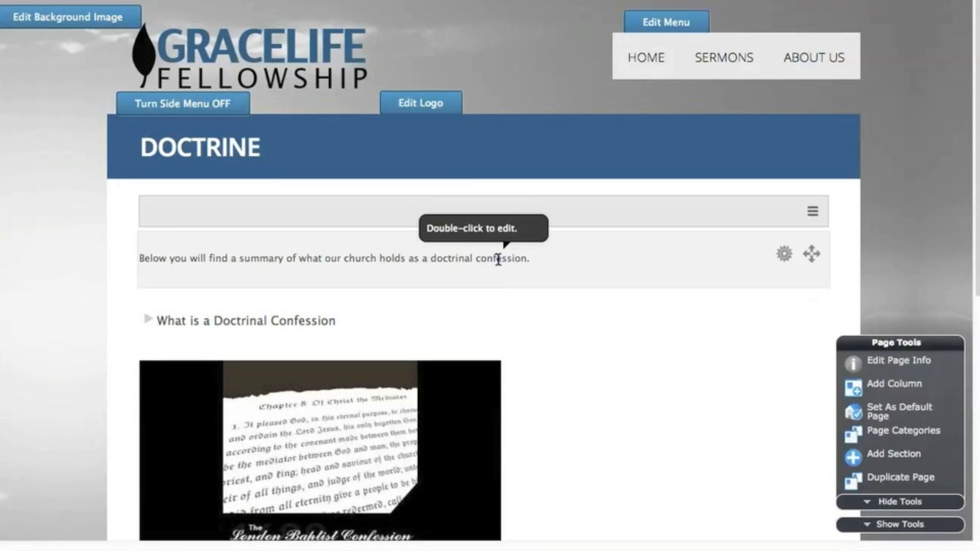
{"action": "double_click", "coordinate": [499, 260]}
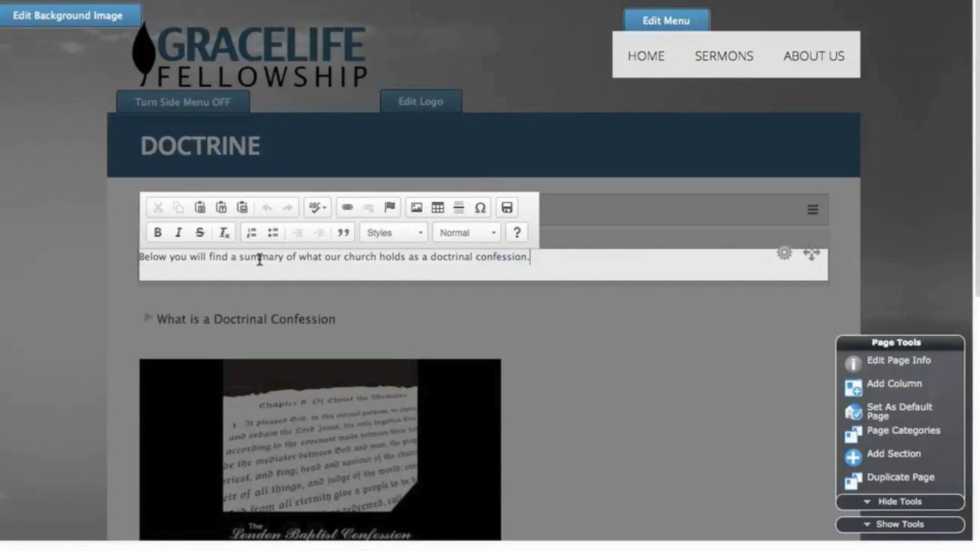
{"action": "type", "text": "If you have any questions about what we believe, please feel free to contact our staff."}
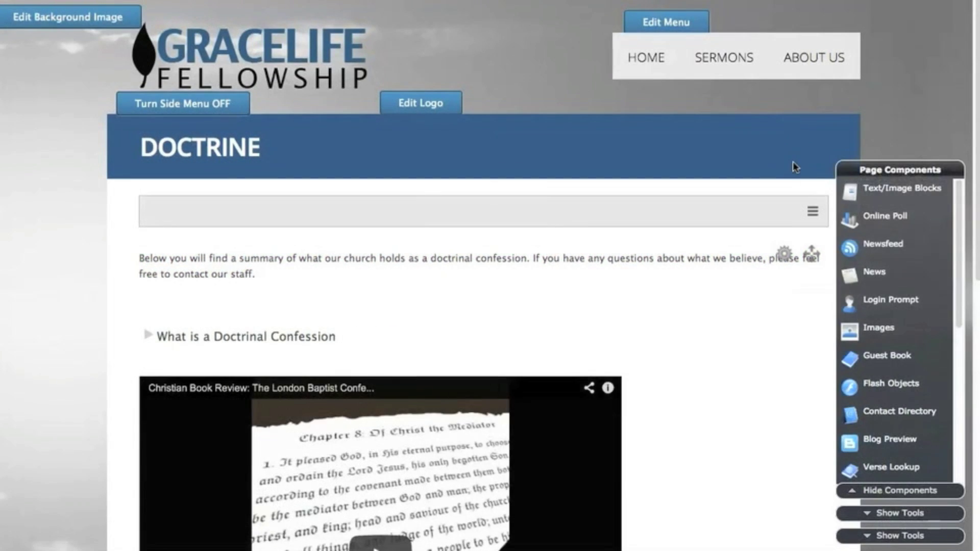
{"action": "mouse_move", "coordinate": [811, 72]}
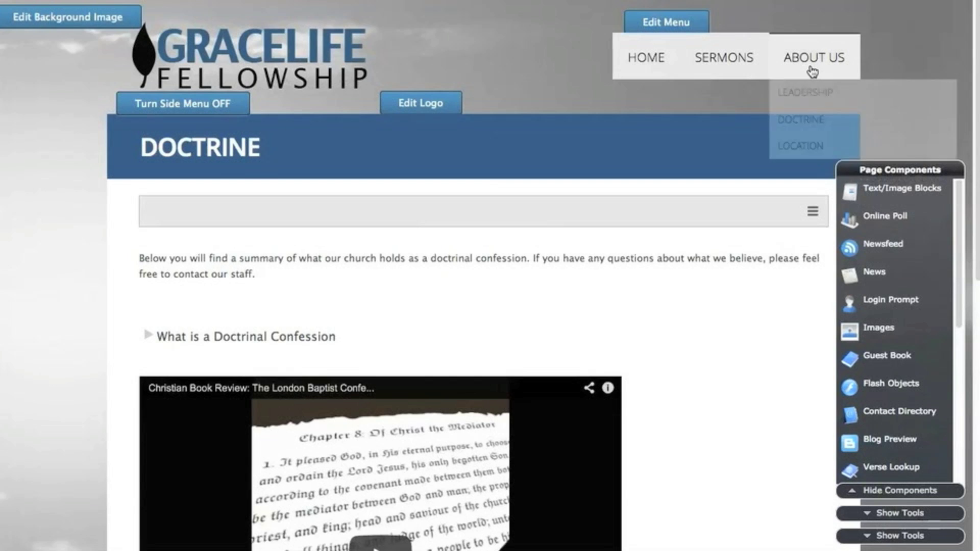
Step: Add a text section on the Location page containing the pasted Google Maps embed code in Source view
{"action": "left_click", "coordinate": [802, 148]}
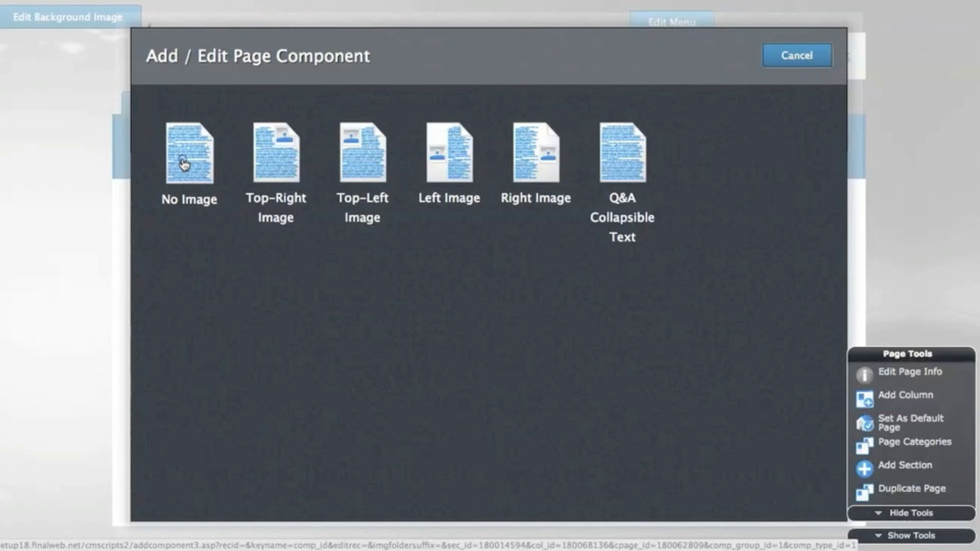
{"action": "left_click", "coordinate": [183, 162]}
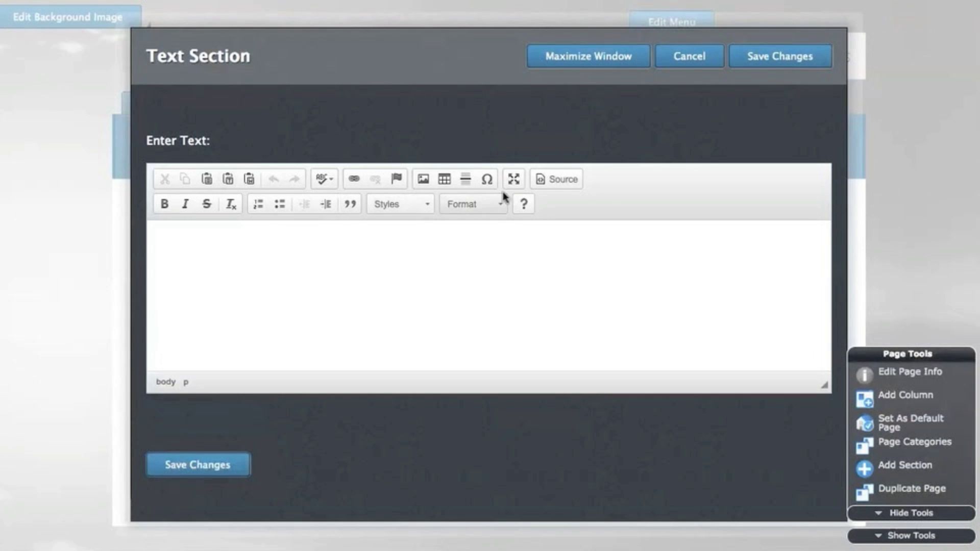
{"action": "left_click", "coordinate": [562, 184]}
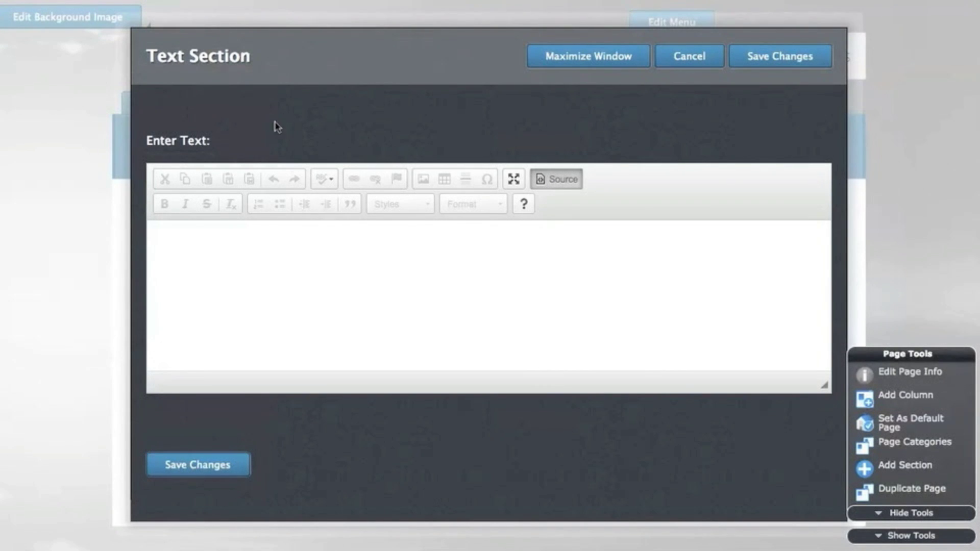
{"action": "type", "text": "<iframe width=\"425\" height=\"350\" frameborder=\"0\" scrolling=\"no\" marginheight=\"0\" marginwidth=\"0\" src=\"https://maps.google.com/maps?q=youtube+1689+london+baptist+confession&amp;oe=utf-8&amp;client=firefox-a&amp;channel=fflb&amp;ie=UTF8&amp;ll=37.0625,-95.677068&amp;spn=0.042344,0.08008&amp;t=m&amp;z=14&amp;output=embed\"></iframe><br /><small><a href=\"https://maps.google.com/maps?q=youtube+1689+london+baptist+confession&amp;oe=utf-8&amp;client=firefox-a&amp;channel=fflb&amp;ie=UTF8&amp;ll=37.0625,-95.677068&amp;spn=0.042344,0.08008&amp;t=m&amp;z=14&amp;source=embed\" style=\"color:#0000FF;text-align:left\">View Larger Map</a></small>"}
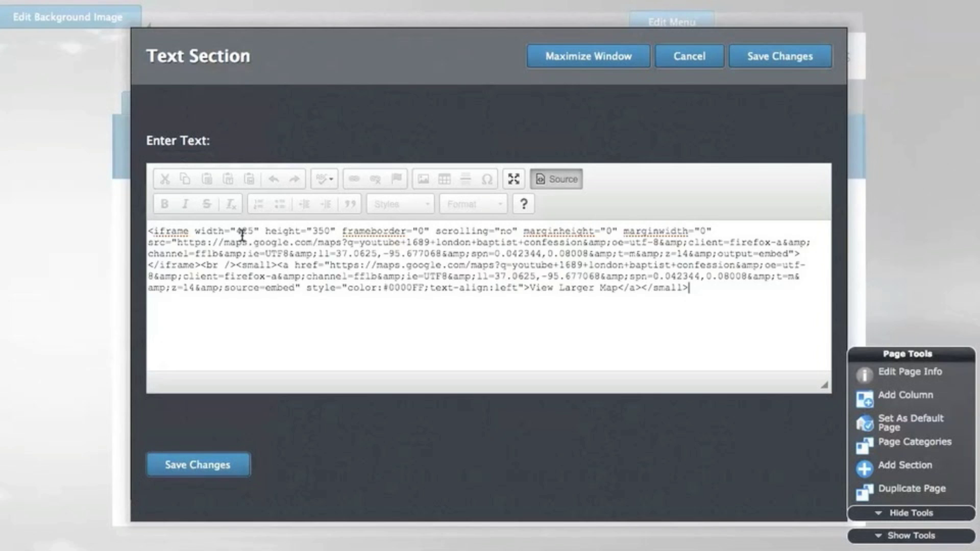
{"action": "left_click", "coordinate": [227, 463]}
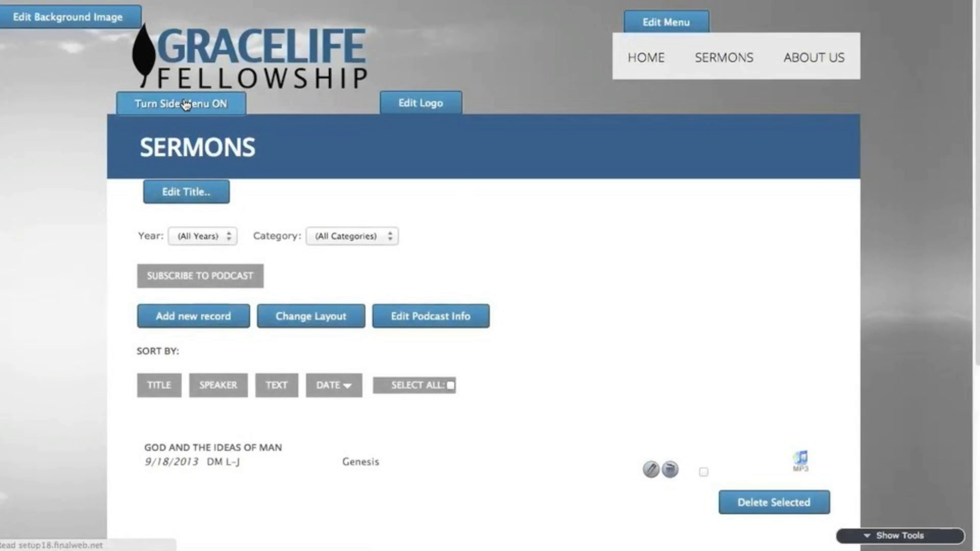
Step: Turn on the site's side menu, go to the Calendar page and start a new event
{"action": "left_click", "coordinate": [186, 105]}
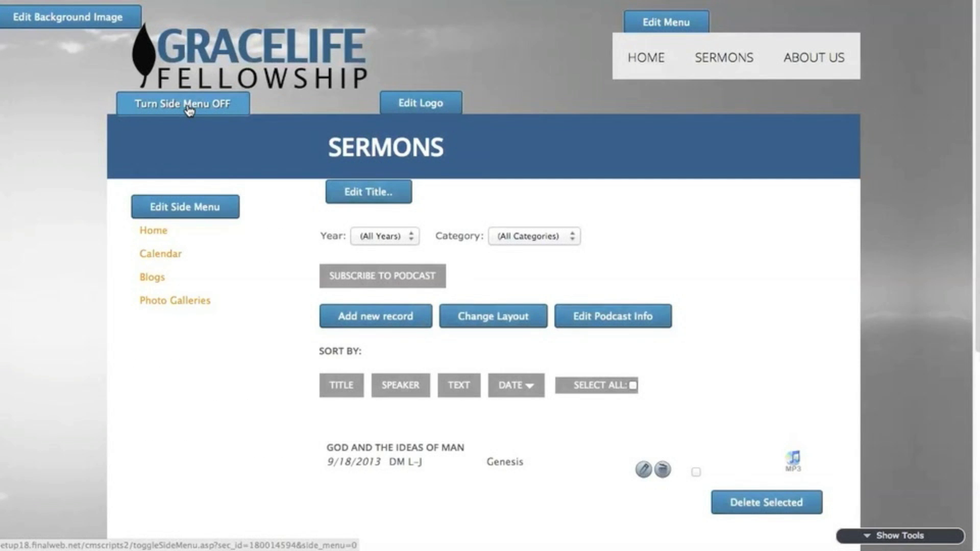
{"action": "left_click", "coordinate": [164, 258]}
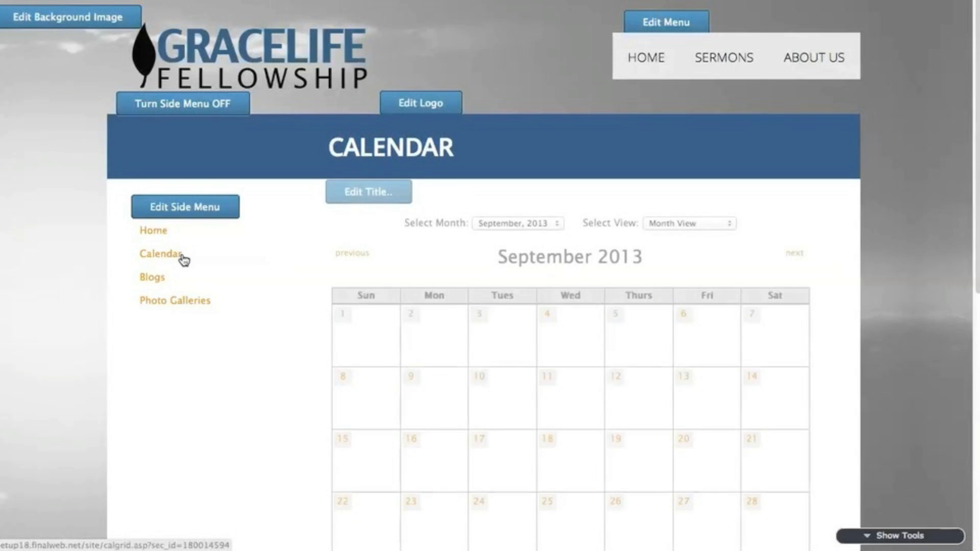
{"action": "scroll", "coordinate": [406, 284], "scroll_direction": "down", "scroll_amount": 5}
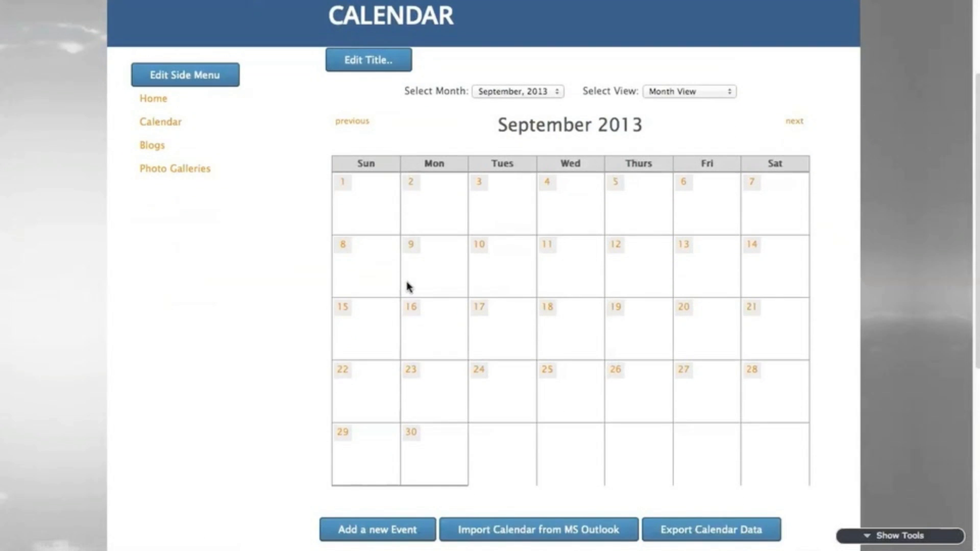
{"action": "left_click", "coordinate": [391, 531]}
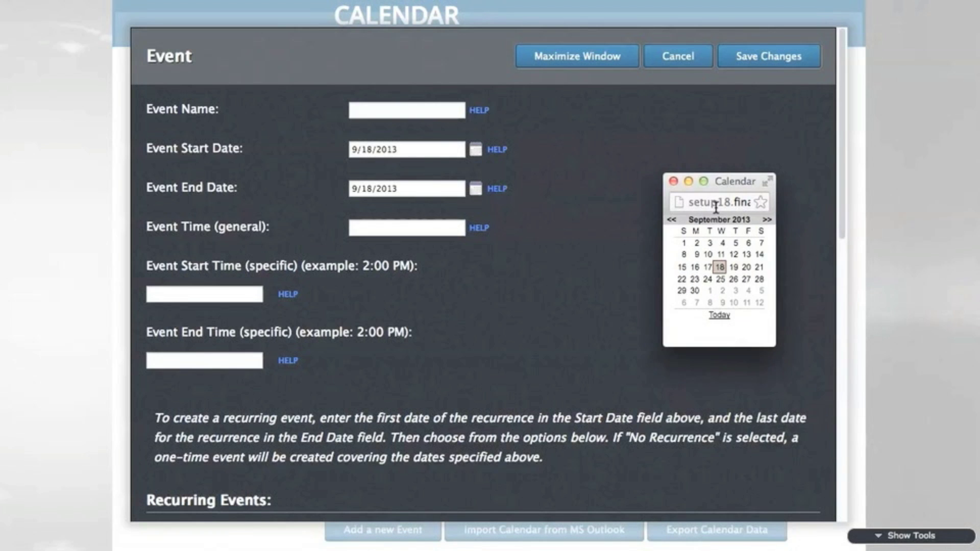
Step: Set the event to run 09/22/2013 to 9/18/2016, Morning, 10:00 AM to 11:30 AM
{"action": "left_click", "coordinate": [682, 281]}
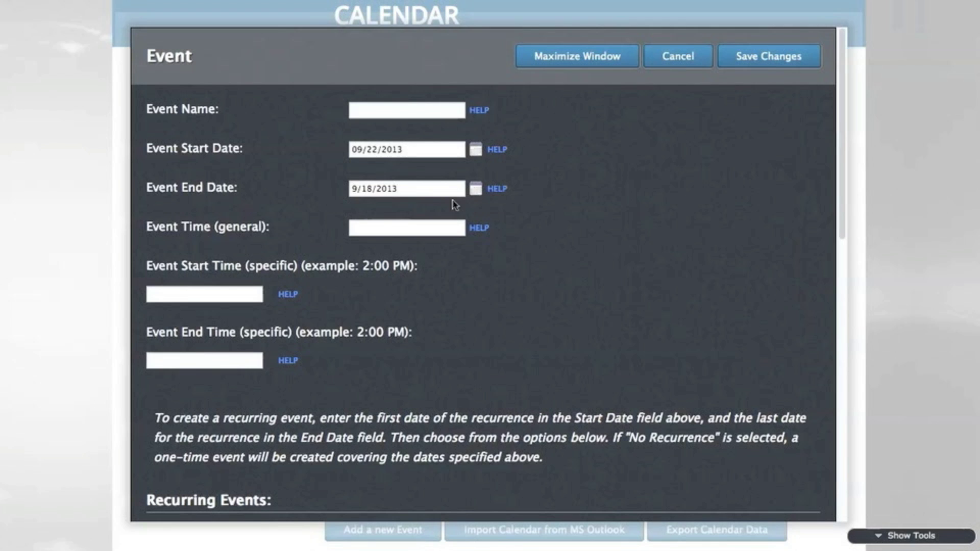
{"action": "left_click", "coordinate": [399, 189]}
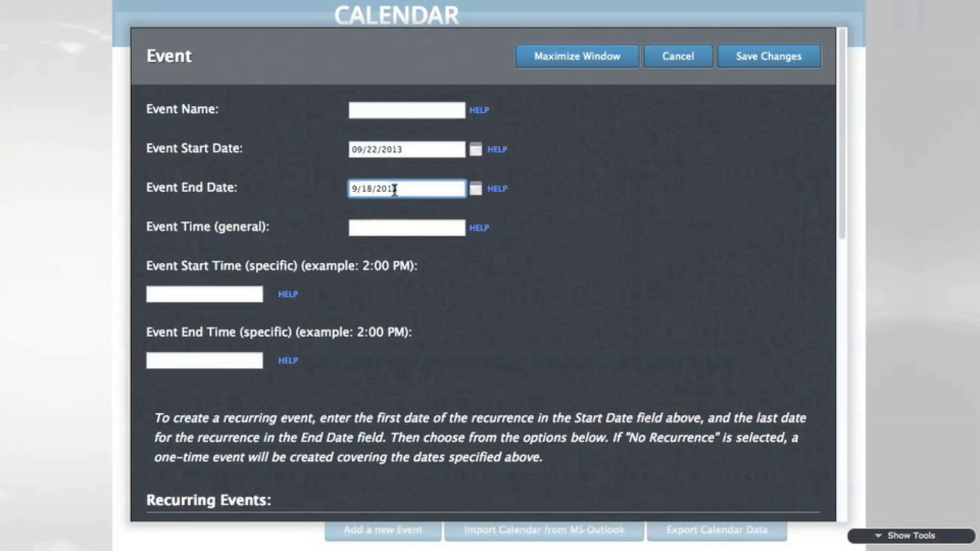
{"action": "key", "text": "BackSpace"}
{"action": "type", "text": "6"}
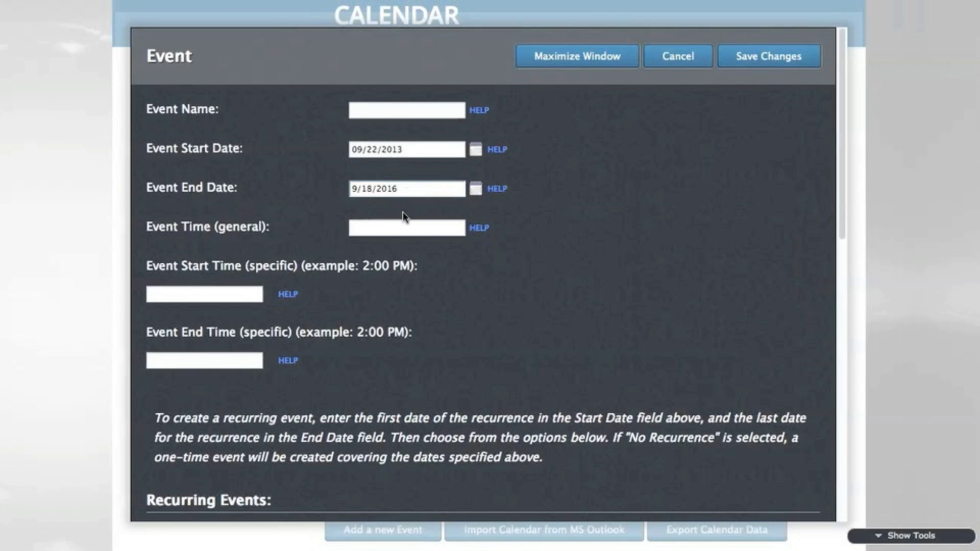
{"action": "left_click", "coordinate": [401, 229]}
{"action": "type", "text": "M"}
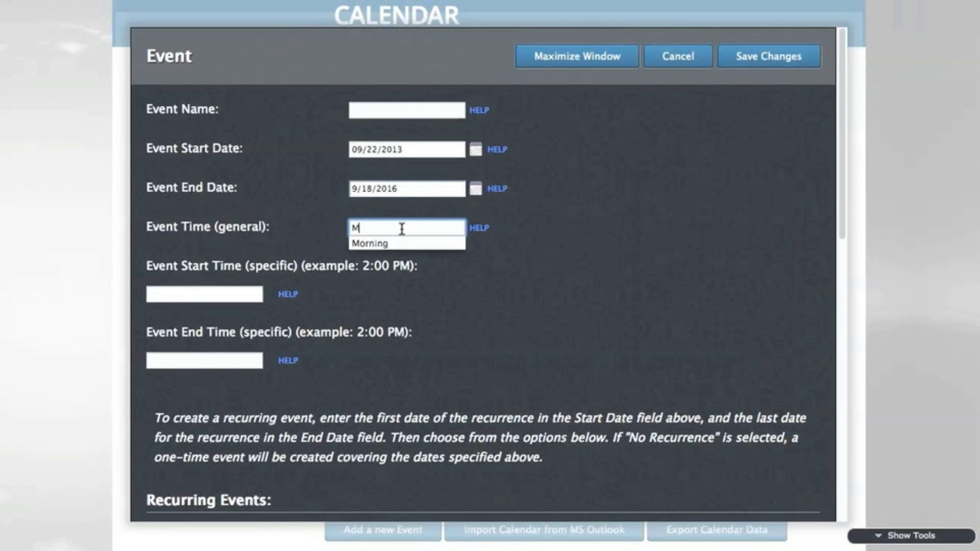
{"action": "type", "text": "orning"}
{"action": "key", "text": "Tab"}
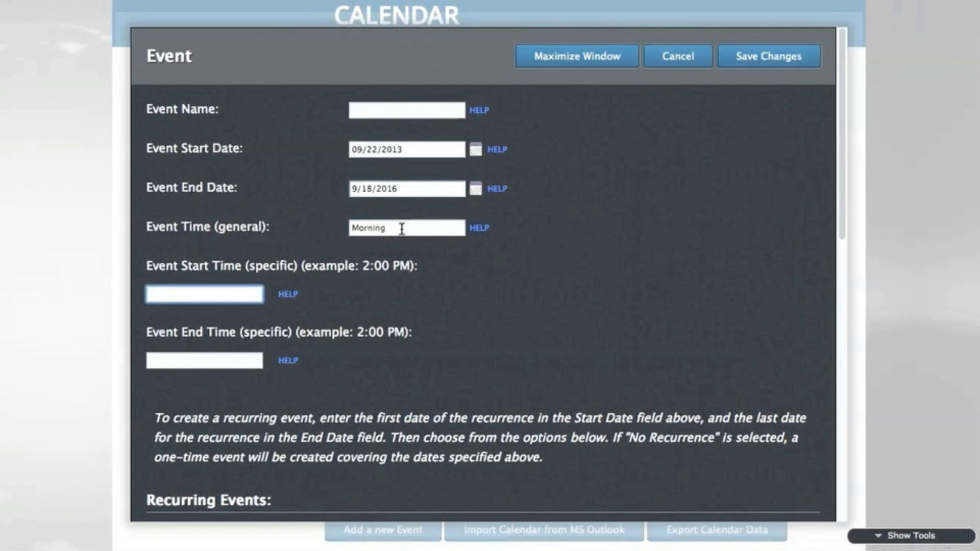
{"action": "type", "text": "10:00"}
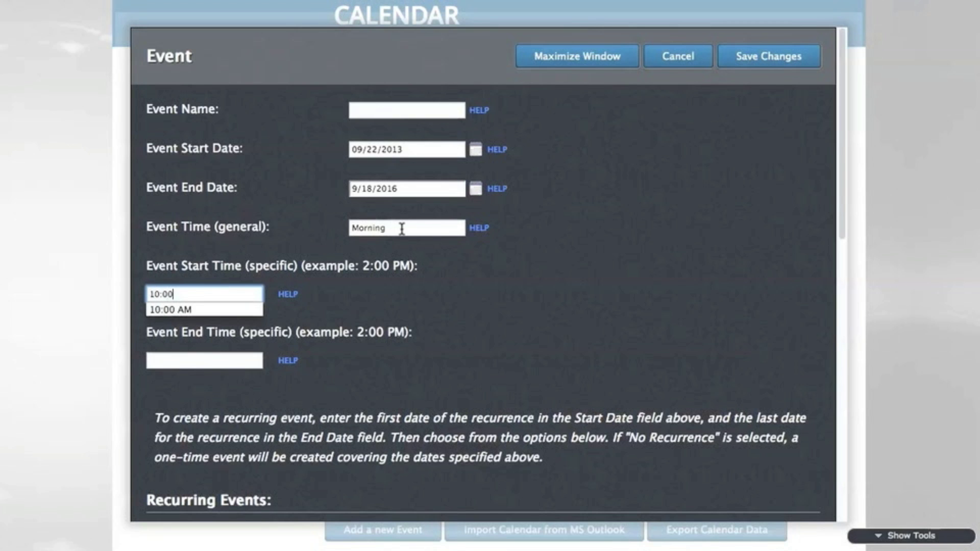
{"action": "type", "text": " AM"}
{"action": "key", "text": "Tab"}
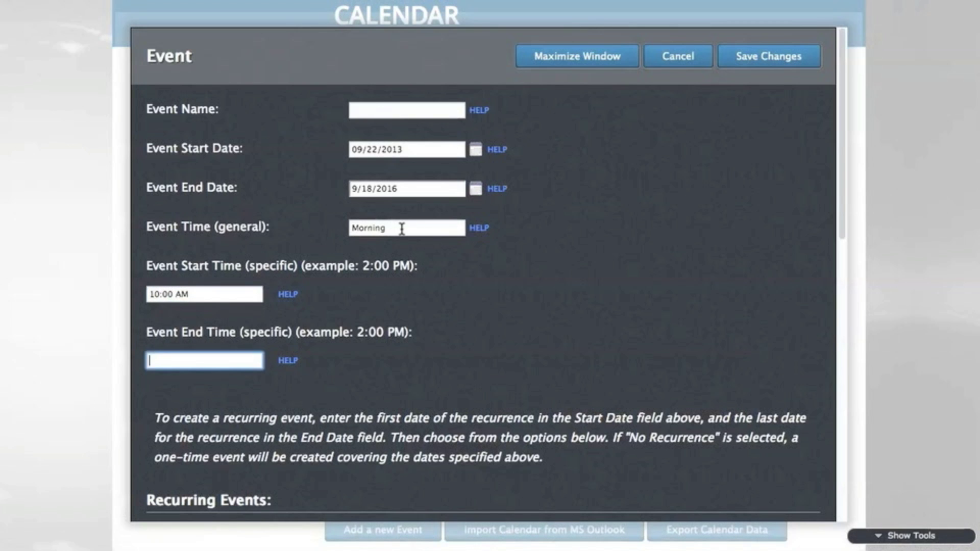
{"action": "type", "text": "11:30"}
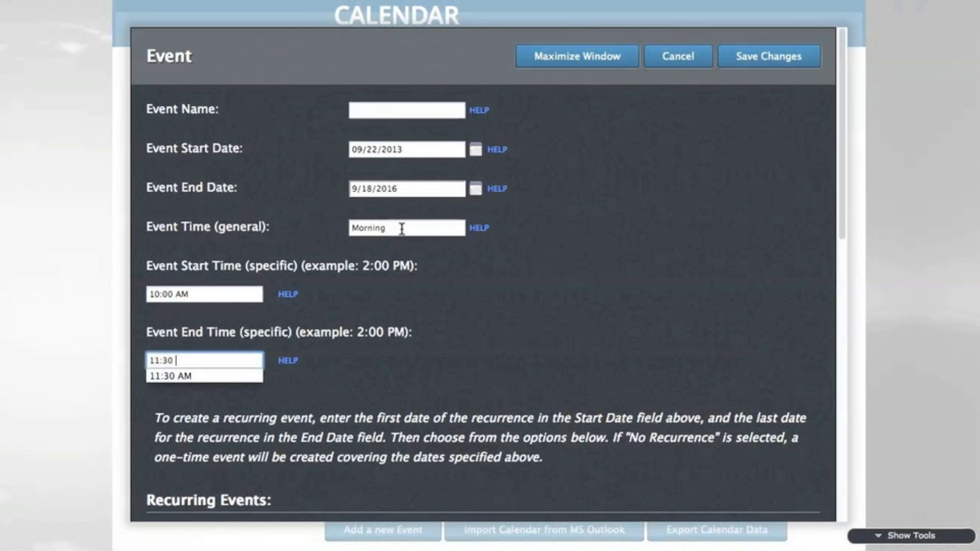
{"action": "type", "text": " AM"}
{"action": "left_click", "coordinate": [595, 356]}
Step: Make the event repeat weekly and save it to the calendar
{"action": "scroll", "coordinate": [449, 354], "scroll_direction": "down", "scroll_amount": 3}
{"action": "scroll", "coordinate": [449, 353], "scroll_direction": "down", "scroll_amount": 2}
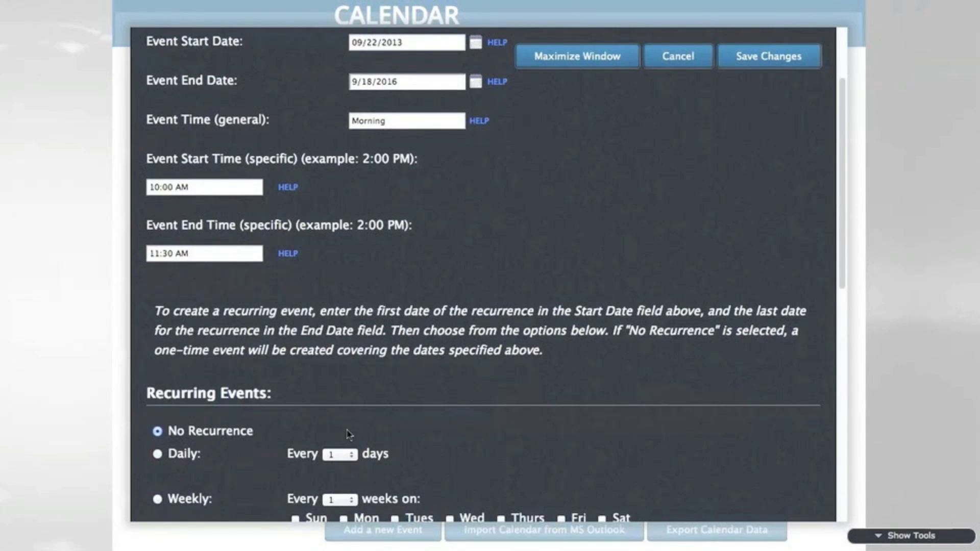
{"action": "scroll", "coordinate": [347, 434], "scroll_direction": "down", "scroll_amount": 10}
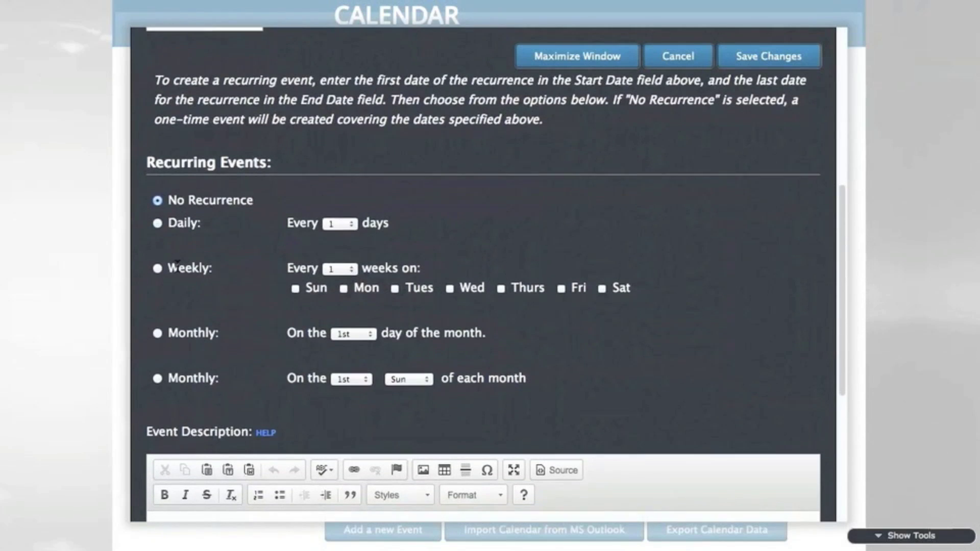
{"action": "scroll", "coordinate": [171, 265], "scroll_direction": "down", "scroll_amount": 1}
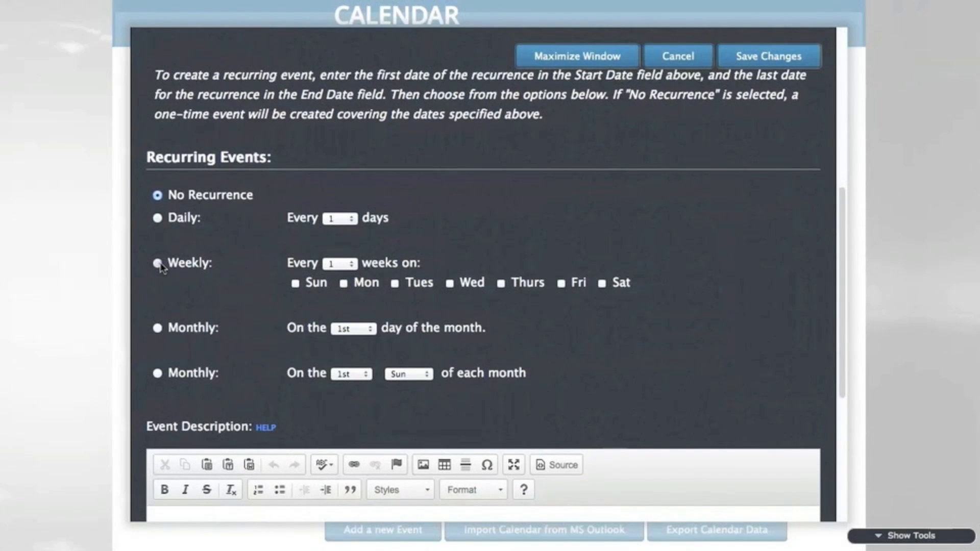
{"action": "left_click", "coordinate": [158, 263]}
{"action": "scroll", "coordinate": [259, 308], "scroll_direction": "down", "scroll_amount": 10}
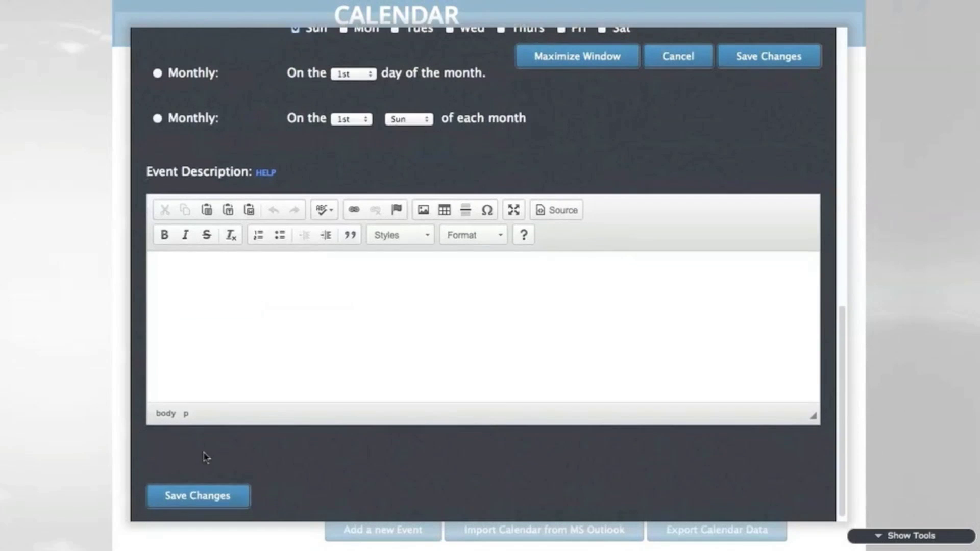
{"action": "left_click", "coordinate": [197, 496]}
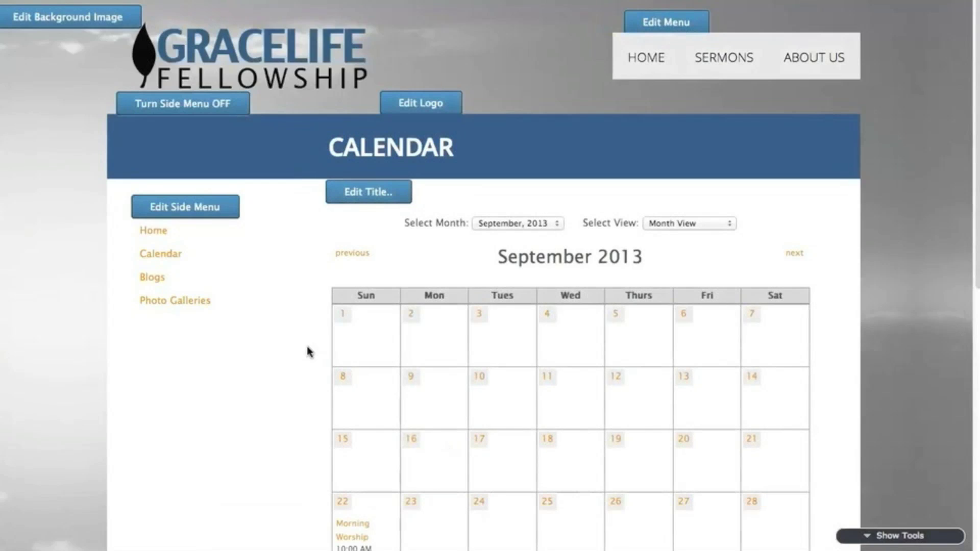
{"action": "scroll", "coordinate": [301, 347], "scroll_direction": "down", "scroll_amount": 5}
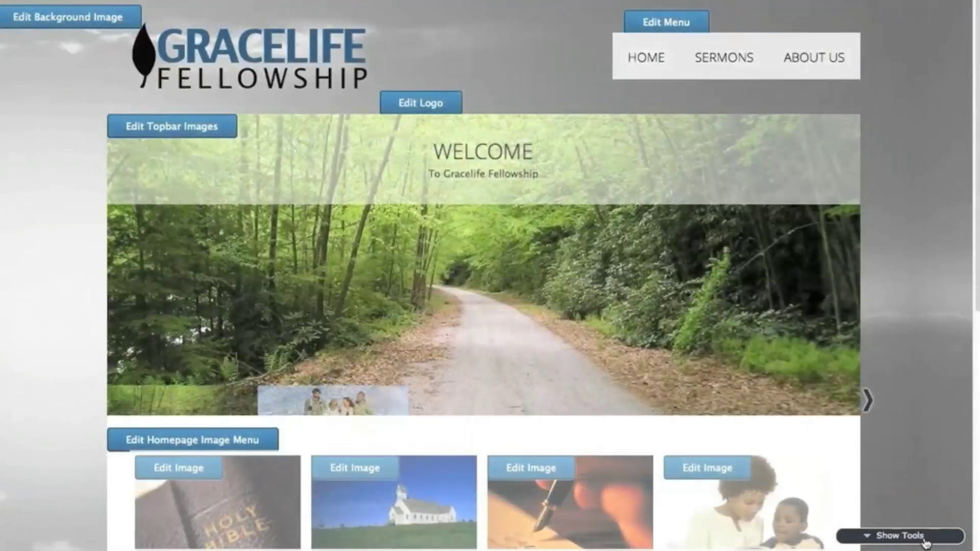
Step: Expand the Admin Tools list and go to Finalweb's Live Streaming page
{"action": "left_click", "coordinate": [916, 544]}
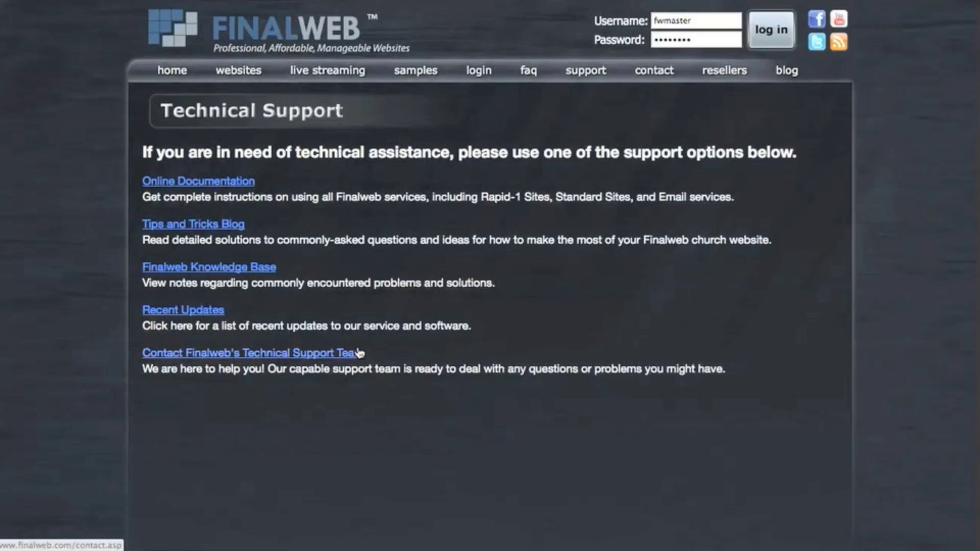
{"action": "left_click", "coordinate": [295, 73]}
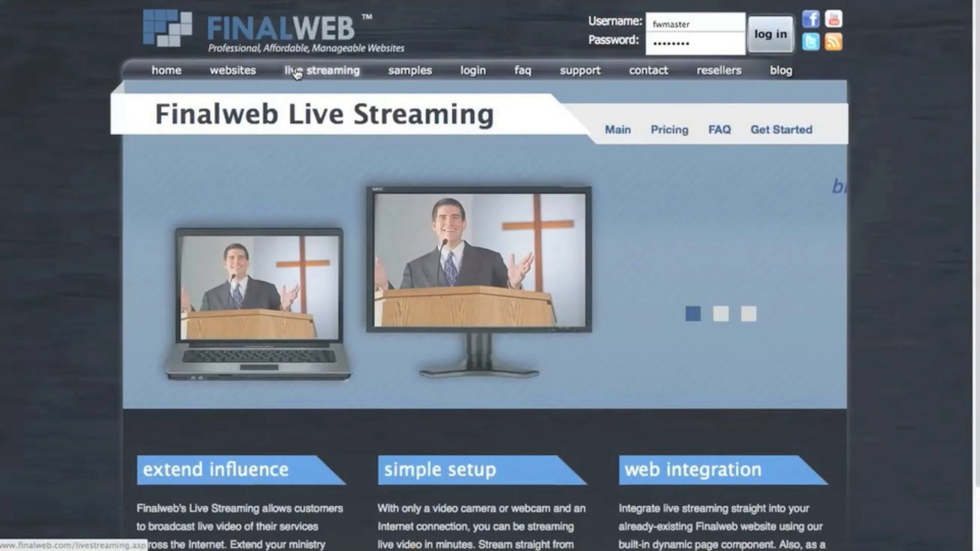